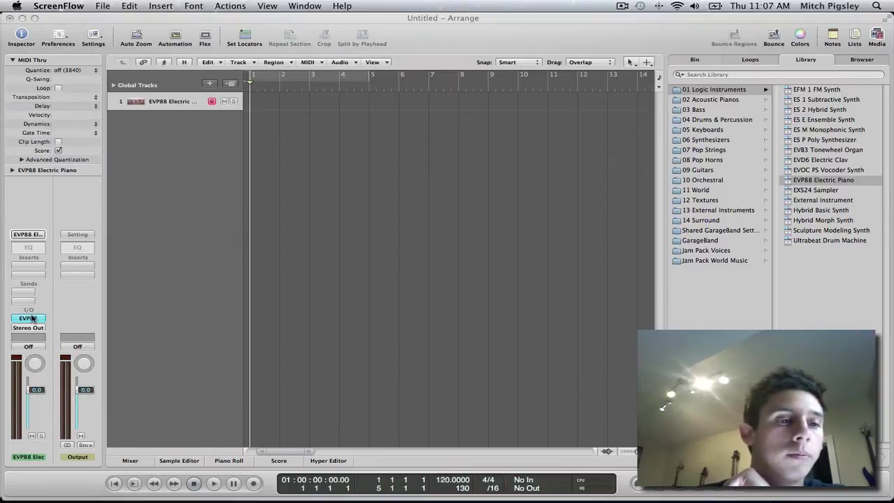
- Replace track 1's instrument with stereo Ultrabeat and load the Trance Kit 02 drum kit
click(877, 38)
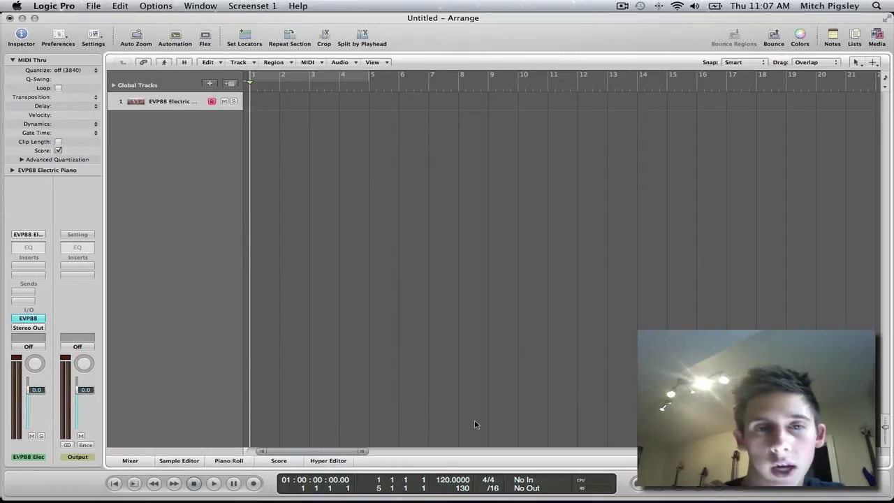
click(34, 319)
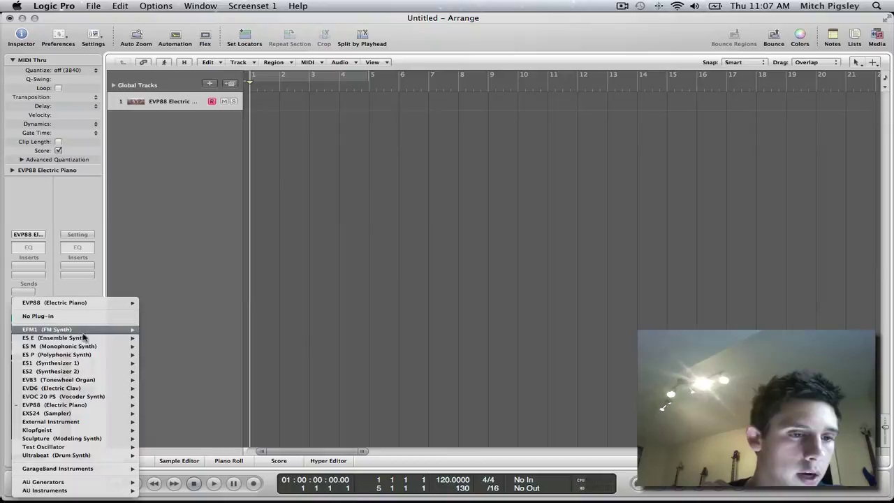
mouse_move(74, 455)
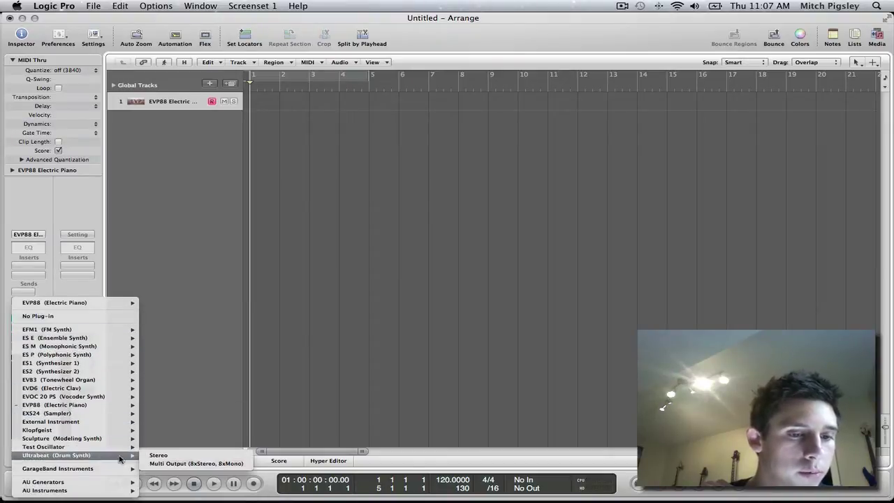
click(155, 455)
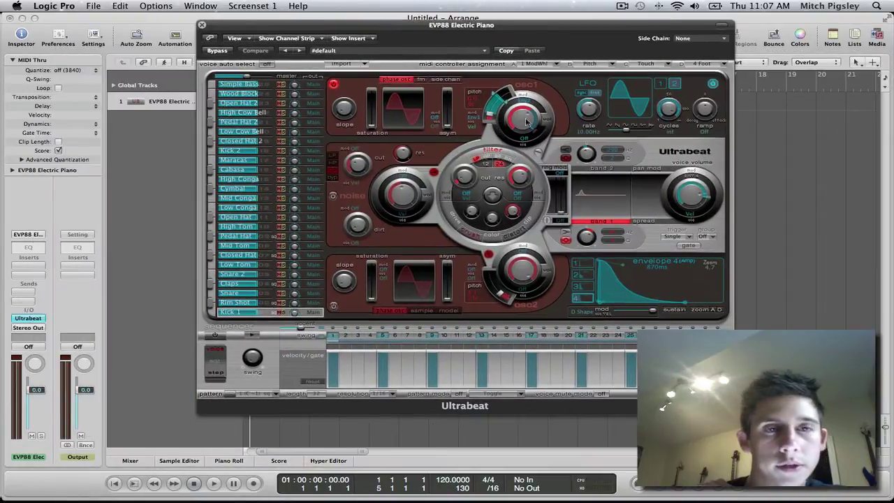
click(483, 51)
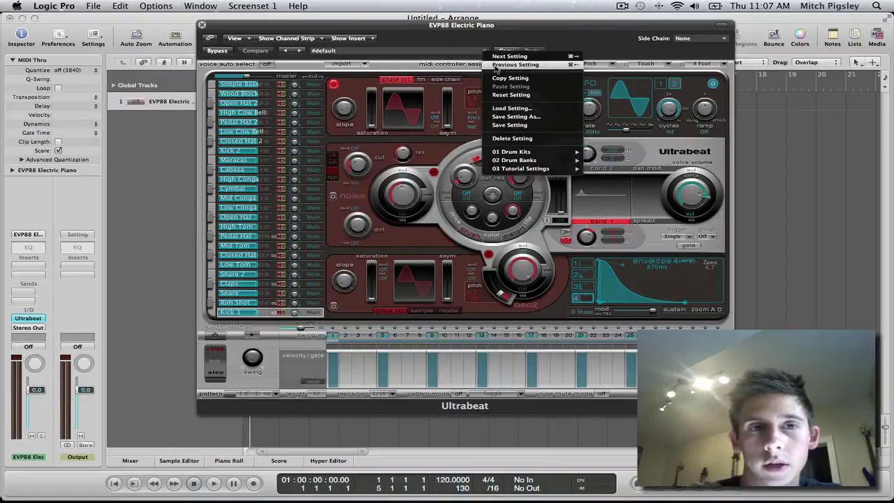
mouse_move(527, 151)
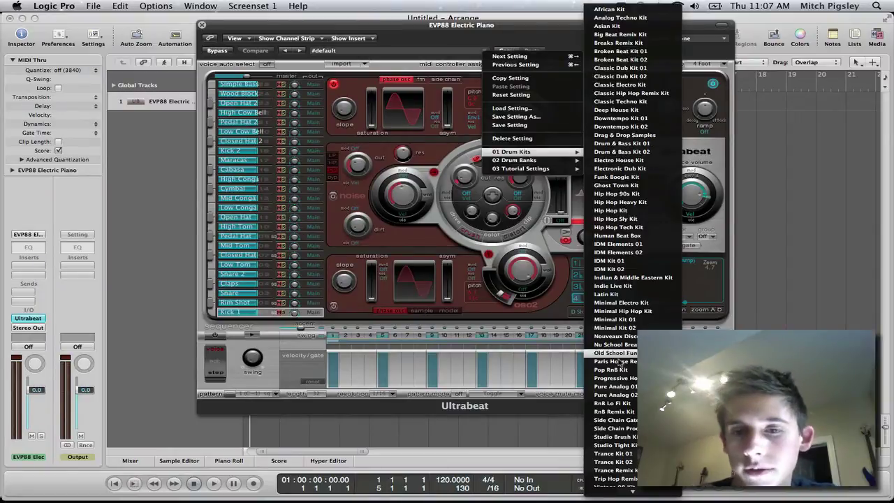
click(613, 461)
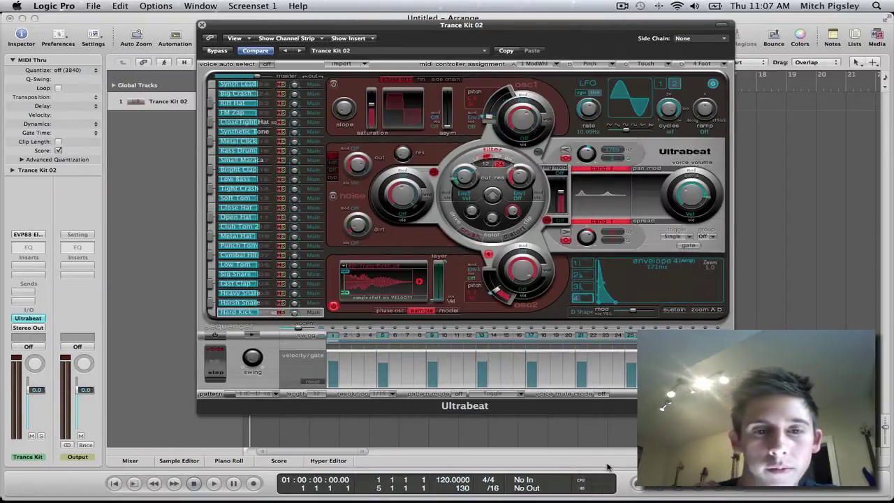
- Choose pattern 13, add a Hard Kick on every downbeat, and drag the pattern to bar 1
click(256, 395)
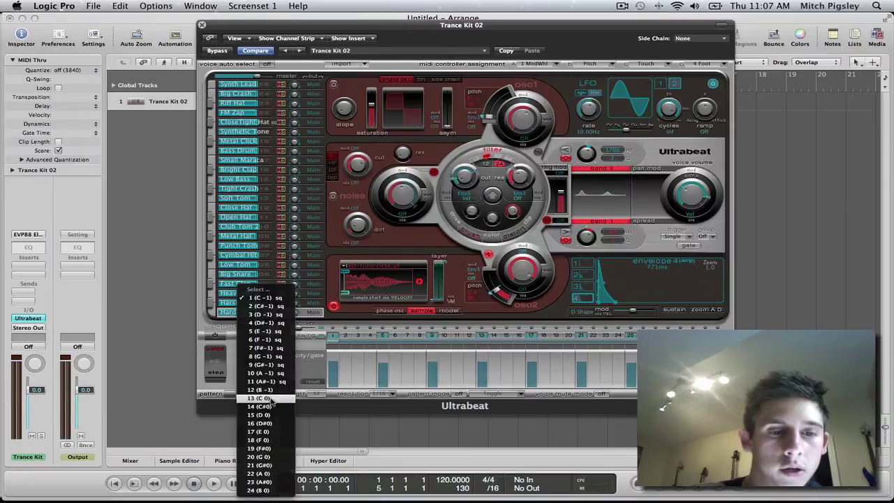
click(271, 398)
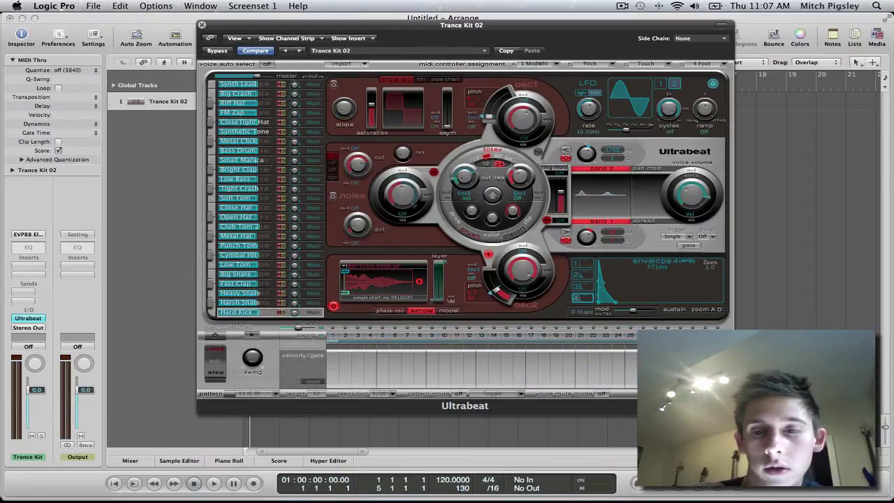
click(300, 325)
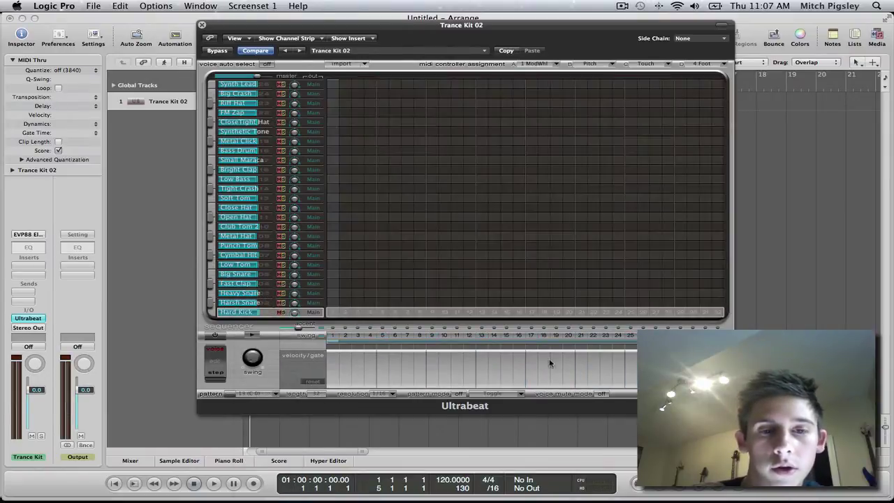
right_click(416, 312)
click(485, 348)
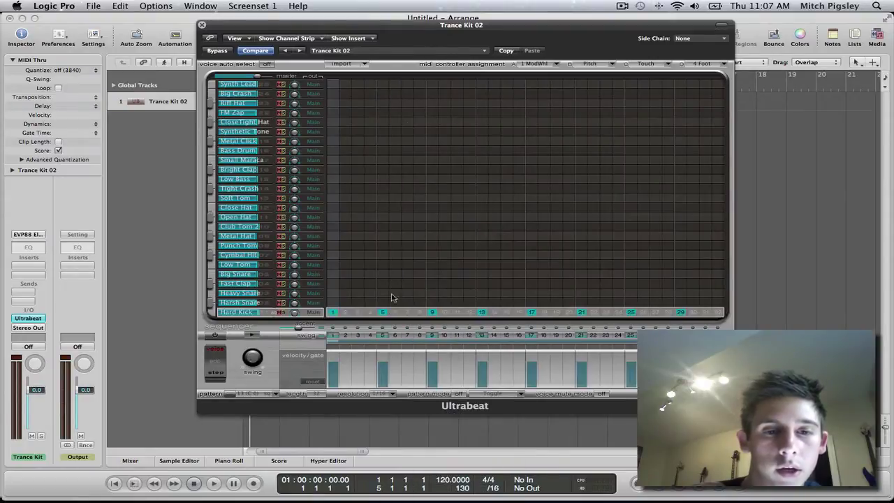
drag(528, 27, 781, 20)
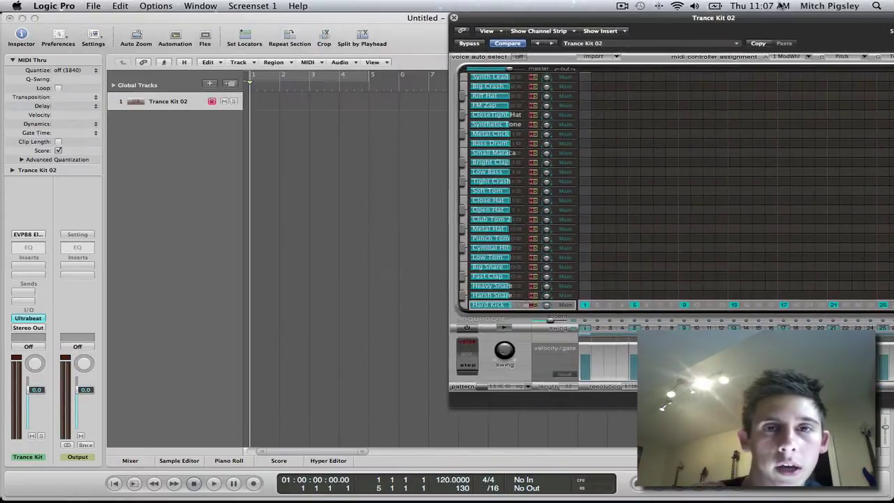
drag(482, 395, 259, 100)
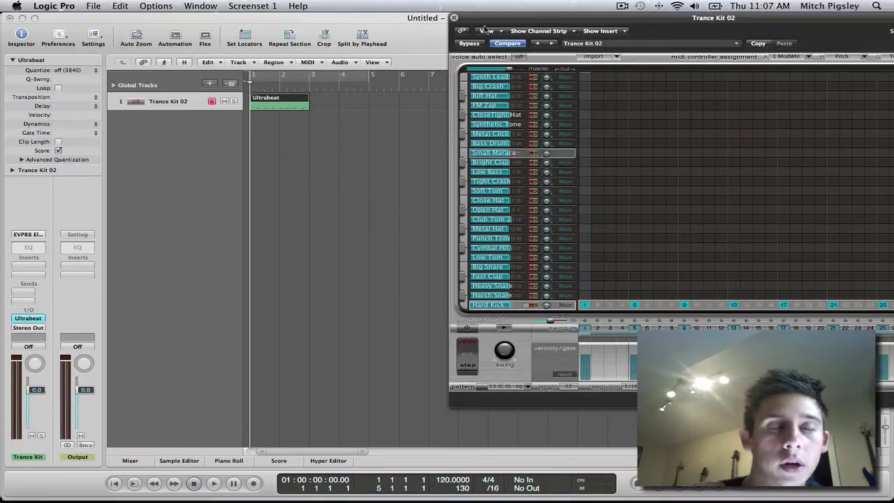
- Cycle over the Ultrabeat region, play and stop the kick, then add an Inst 2 track
click(453, 18)
click(291, 74)
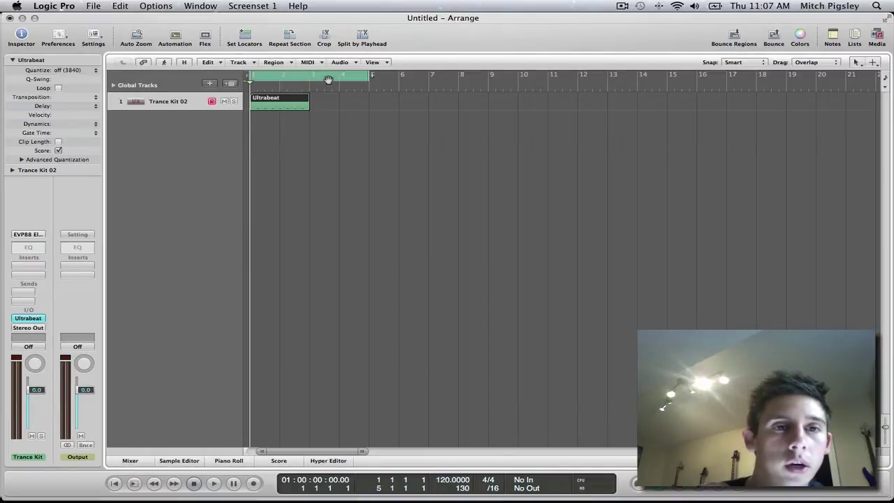
drag(370, 75, 311, 76)
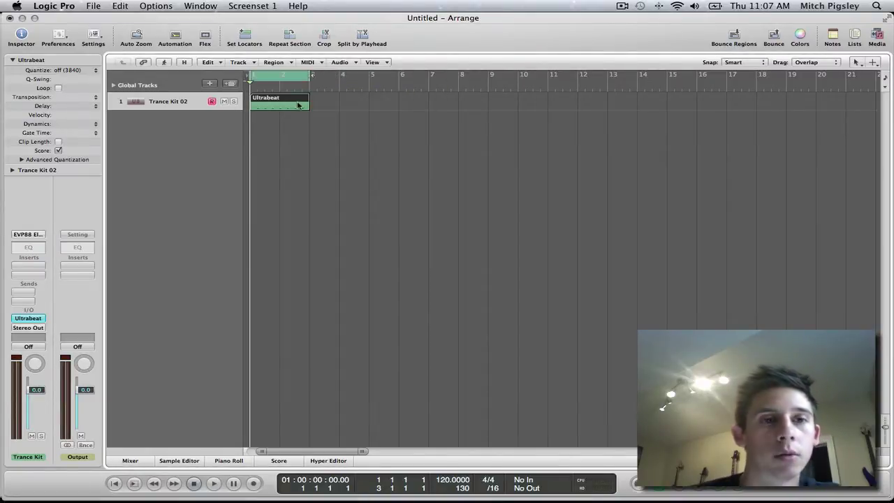
key(space)
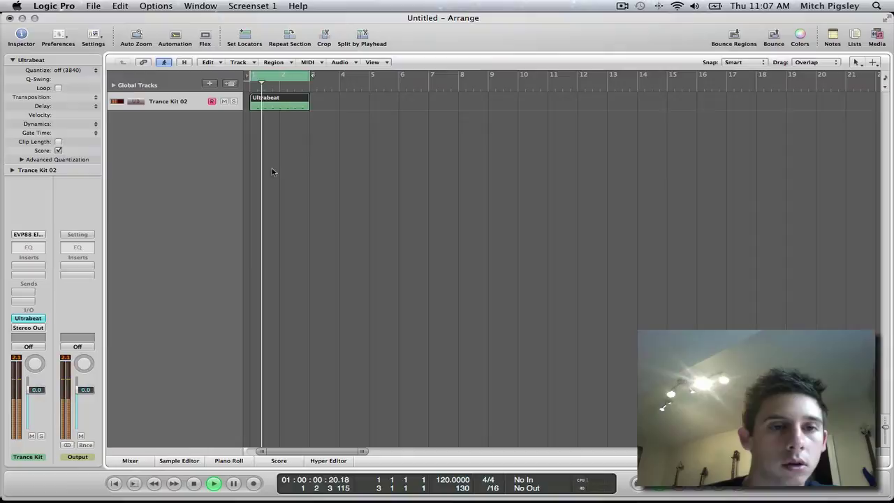
key(space)
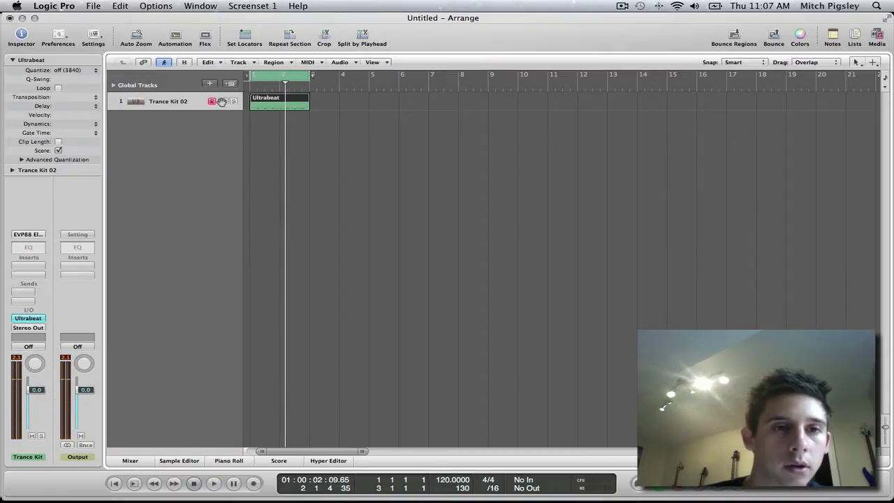
double_click(194, 138)
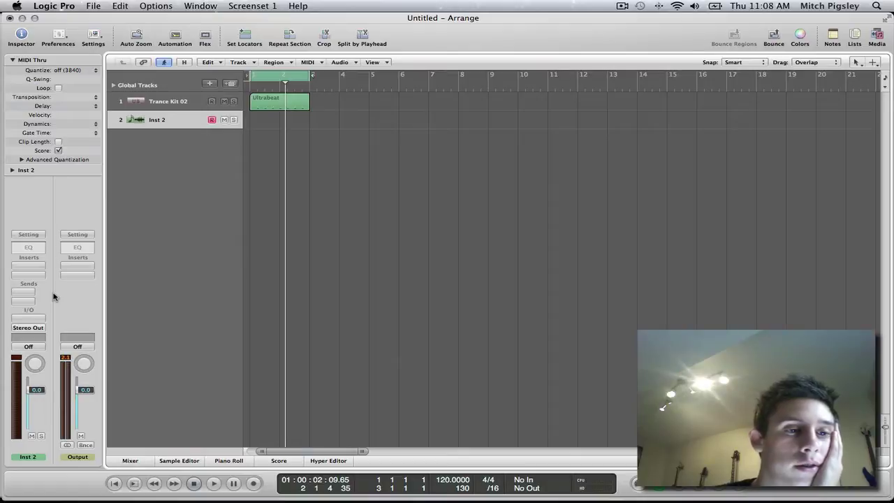
- Load the stereo ES1 synth on Inst 2, replacing the ES P tried first
click(29, 235)
click(58, 218)
click(25, 318)
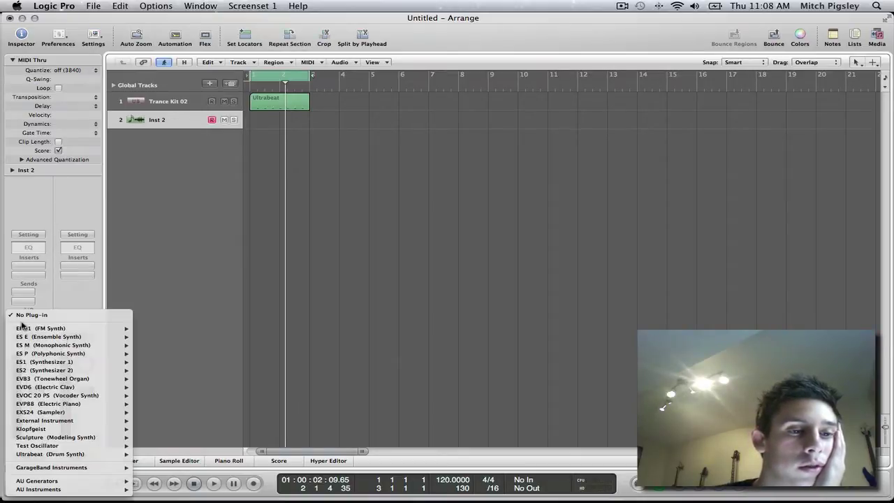
click(143, 362)
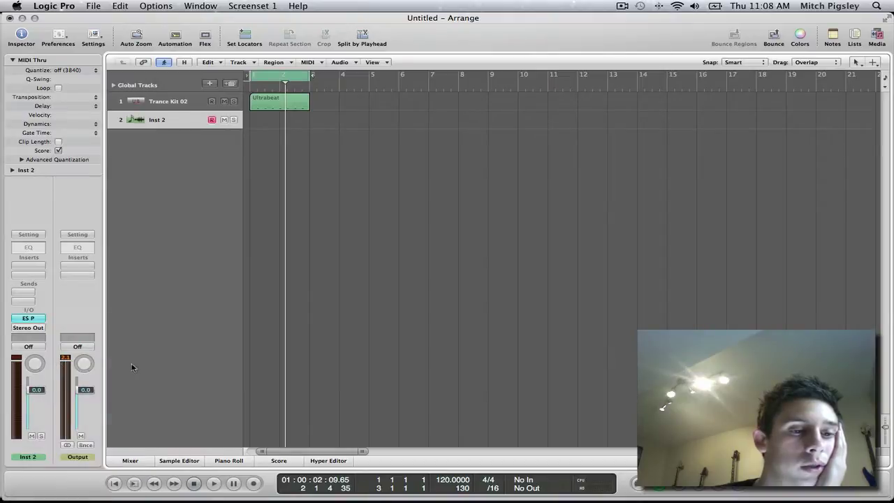
click(35, 319)
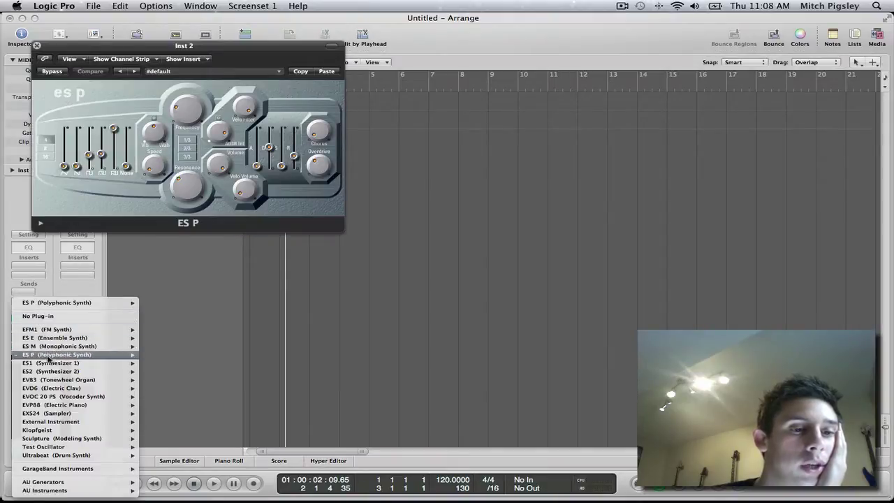
mouse_move(122, 364)
click(157, 371)
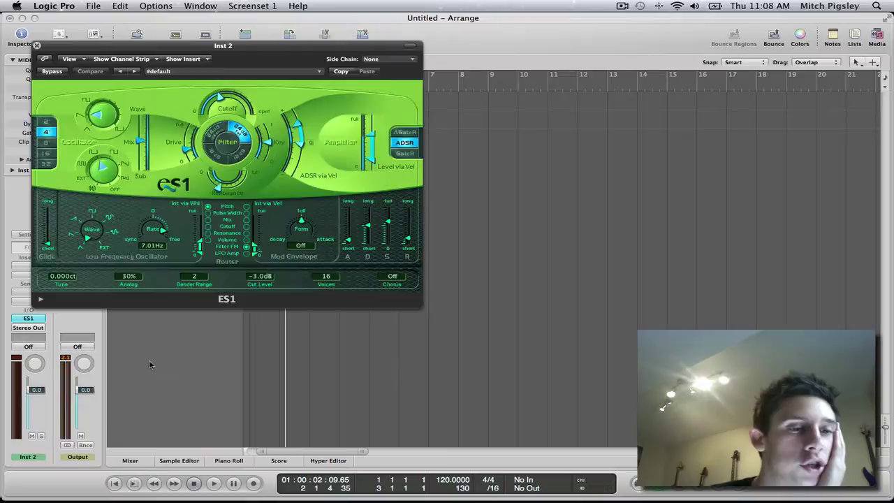
- Load the Super Fat Moog lead preset and audition a few notes via Musical Typing
click(319, 72)
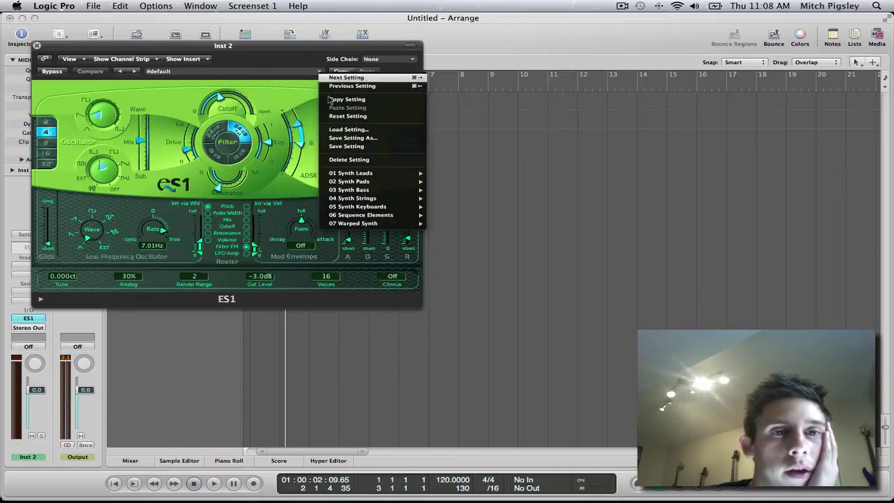
mouse_move(376, 178)
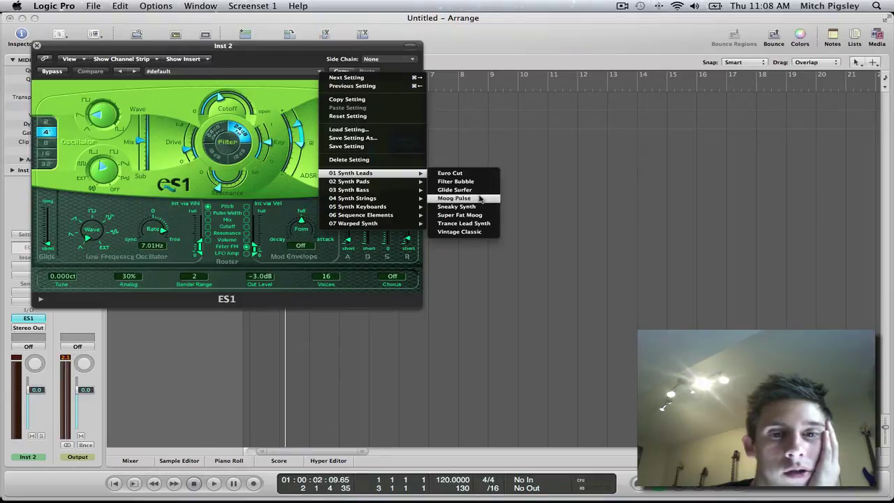
click(464, 215)
key(super+k)
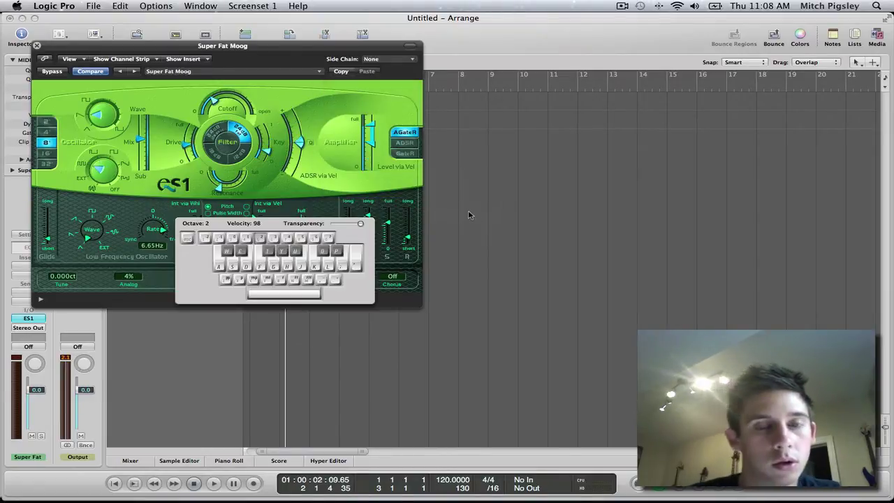
key(a)
key(a)
key(d)
key(g)
key(a)
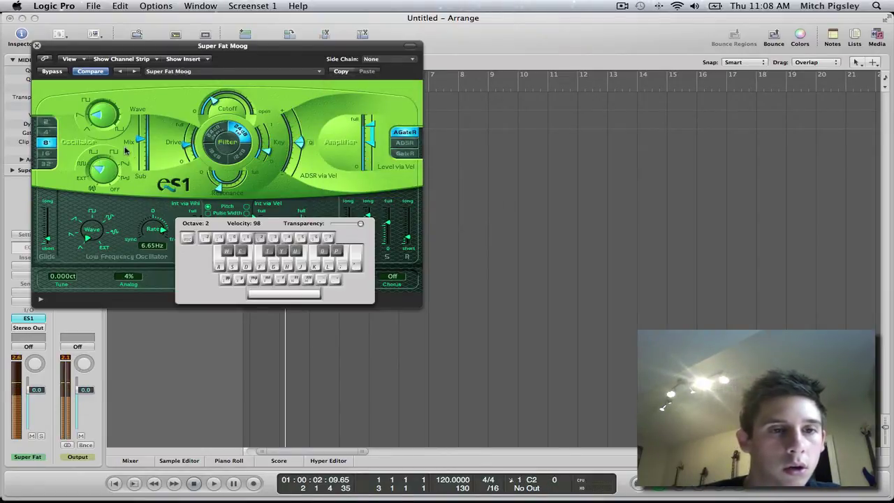
key(super+k)
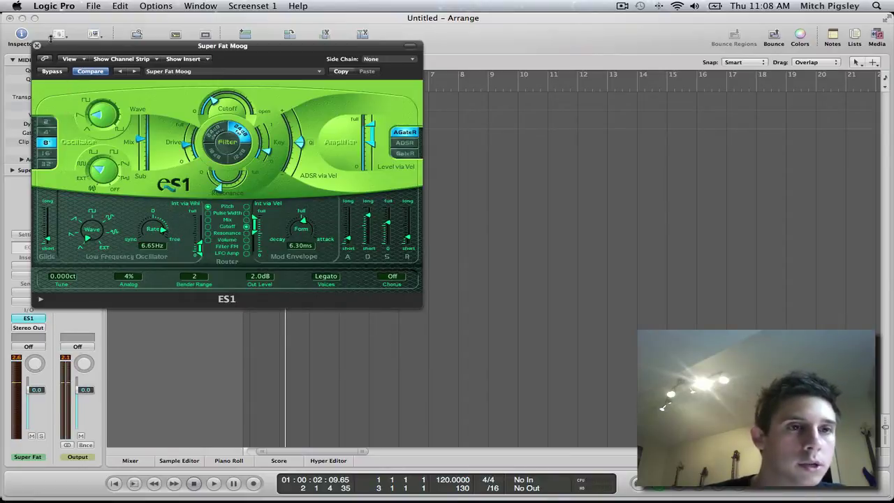
- Lower the Trance Kit channel to -3.9 dB and the synth channel to -2.7 dB in the Mixer
click(37, 46)
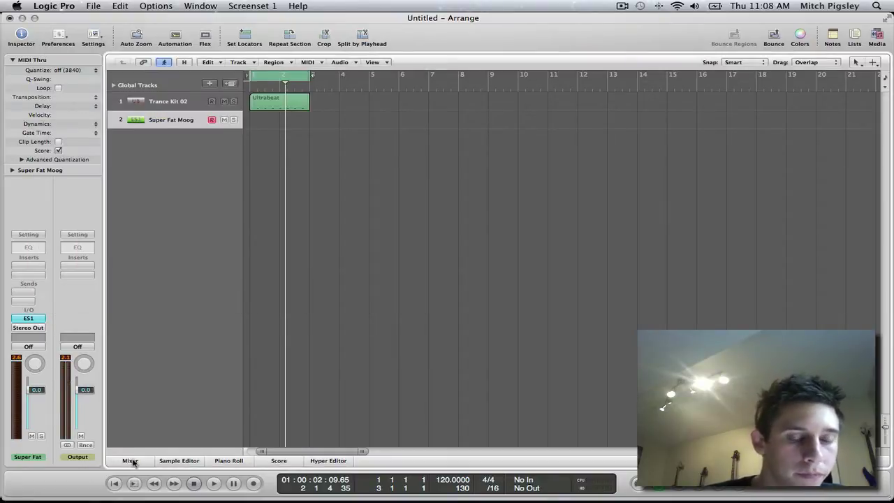
click(131, 461)
drag(187, 367, 153, 374)
- Audition a synth note and play the song, then hide the Mixer and stop playback
key(Caps_Lock)
key(a)
key(space)
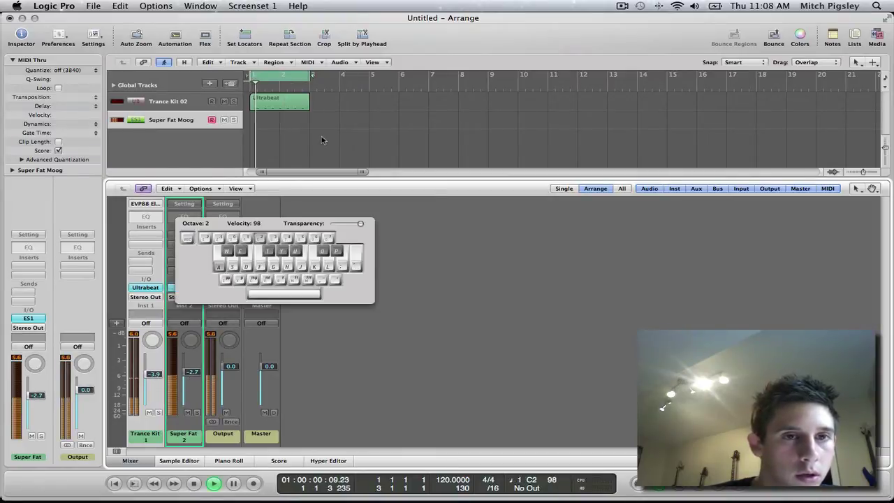
key(Caps_Lock)
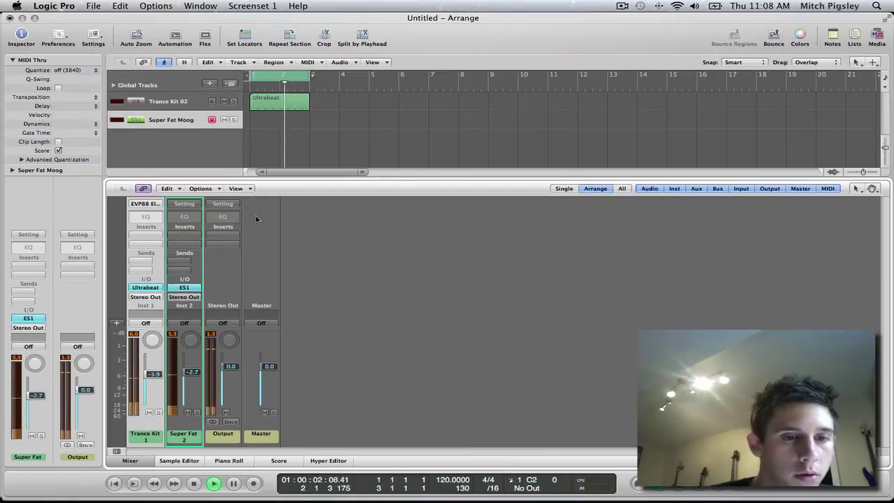
key(x)
key(space)
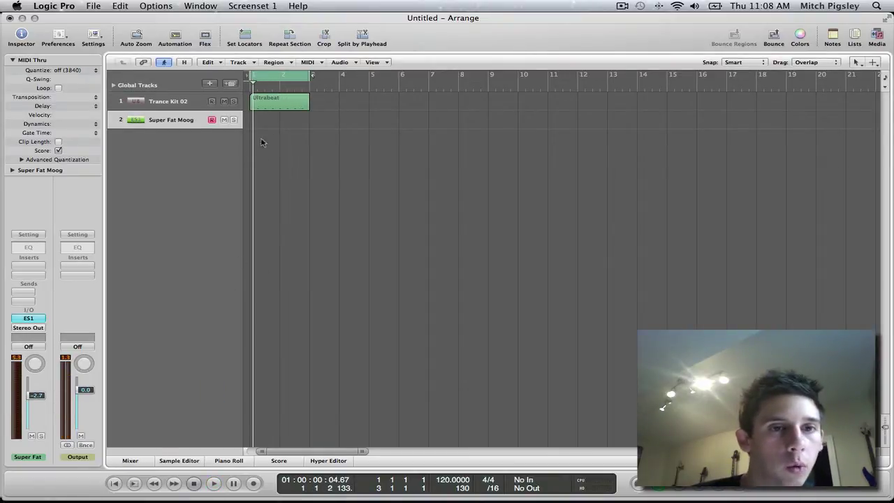
- Pencil a region at bar 1 on the Super Fat Moog track and extend it to bar 3
key(Escape)
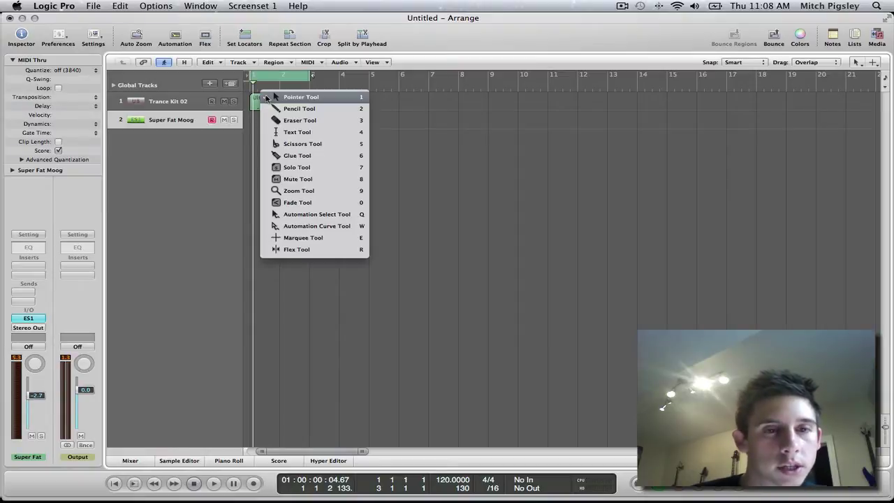
click(275, 112)
click(260, 120)
key(Escape)
key(Escape)
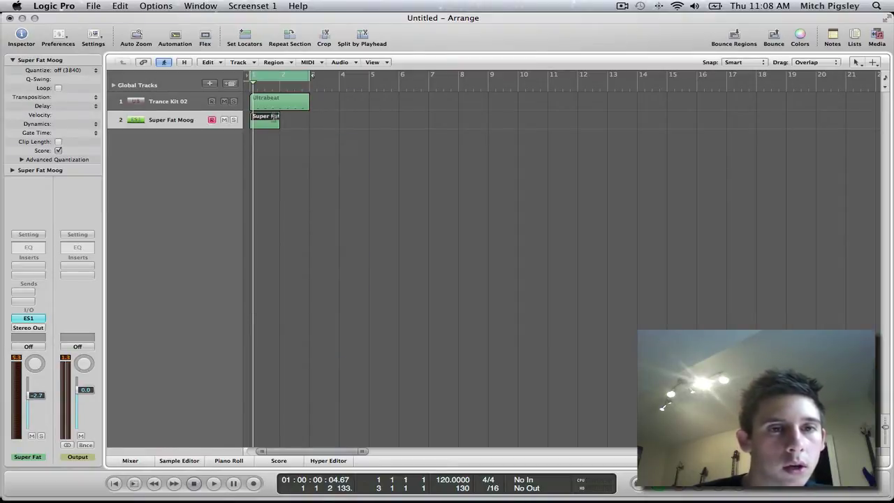
mouse_move(279, 115)
mouse_down()
mouse_move(312, 117)
mouse_move(278, 130)
mouse_move(309, 127)
mouse_up()
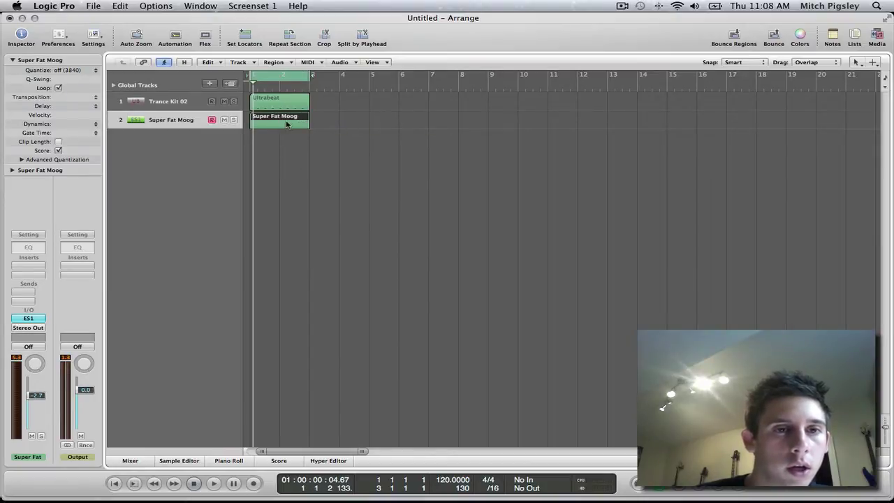
- In the Piano Roll, draw a C2 note and stretch it across the whole region
key(p)
key(Escape)
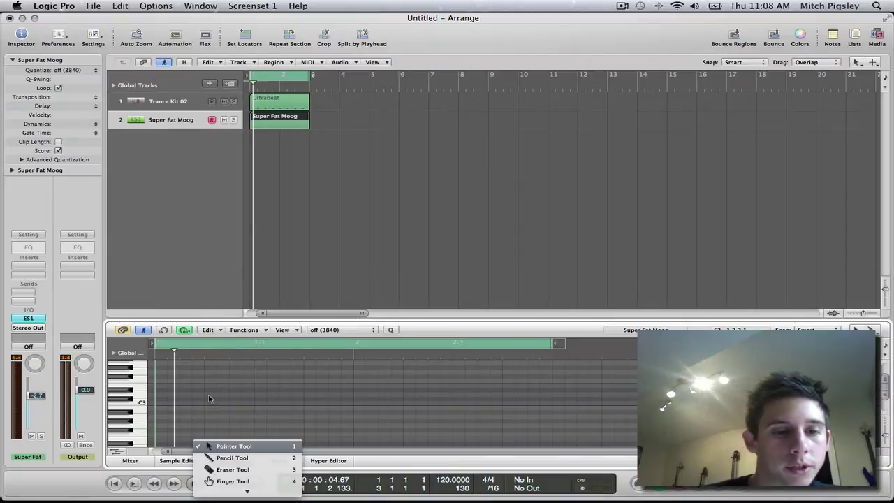
key(2)
mouse_move(140, 402)
mouse_down()
mouse_move(139, 432)
mouse_move(148, 412)
mouse_up()
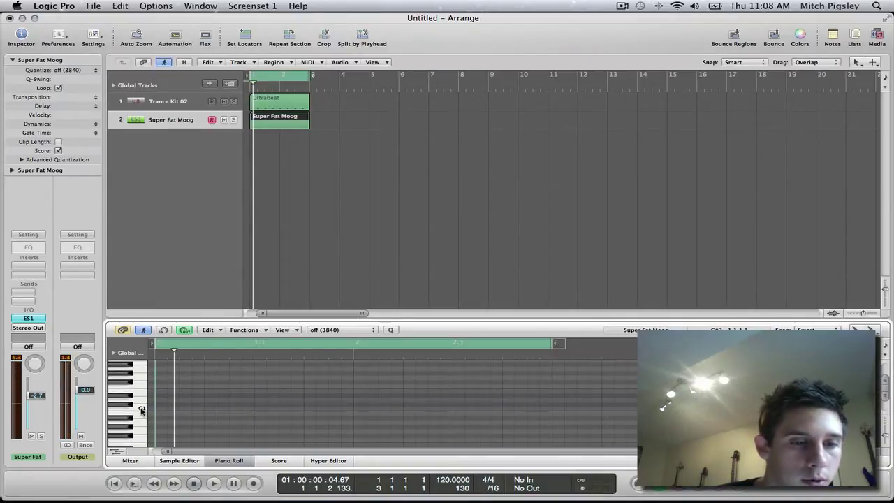
click(141, 412)
scroll(139, 411, up, 2)
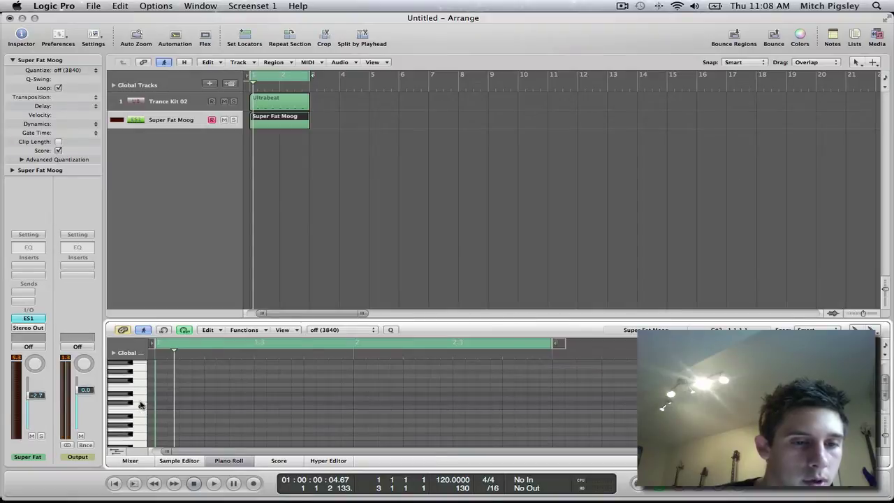
click(139, 409)
click(159, 408)
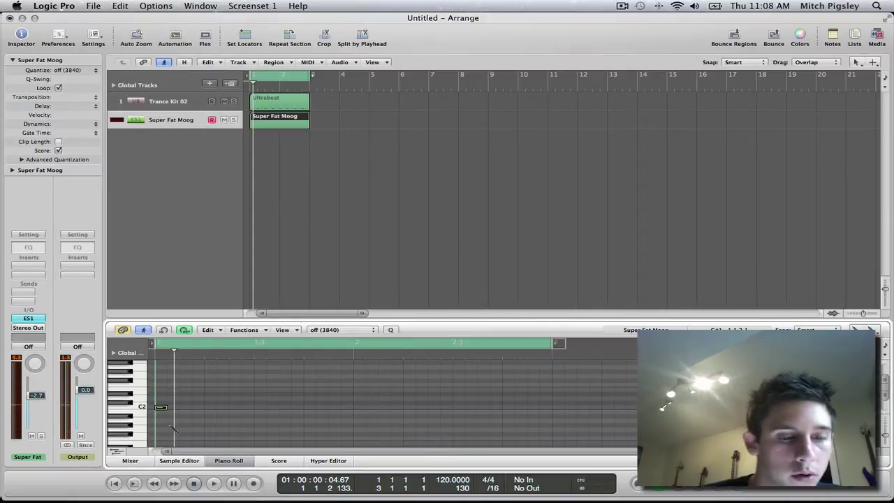
drag(165, 407, 545, 408)
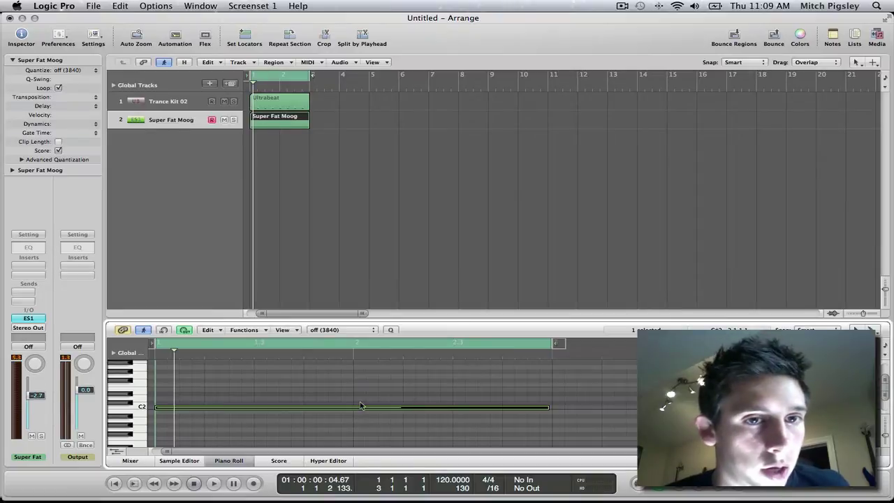
- Play back the new note, close the Piano Roll, and select the Trance Kit drum track
key(space)
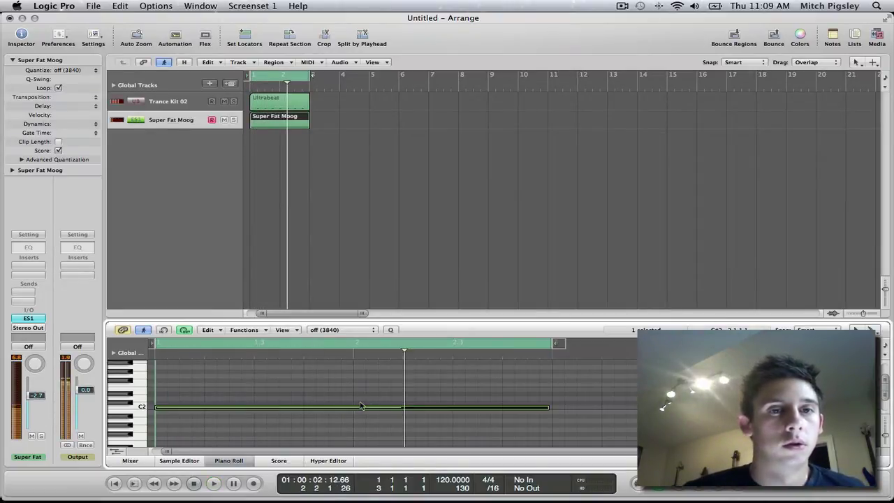
click(245, 459)
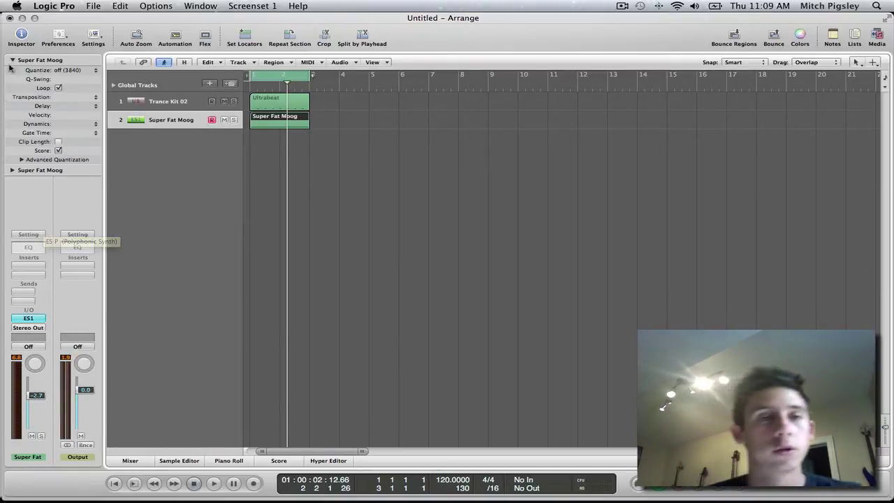
click(180, 101)
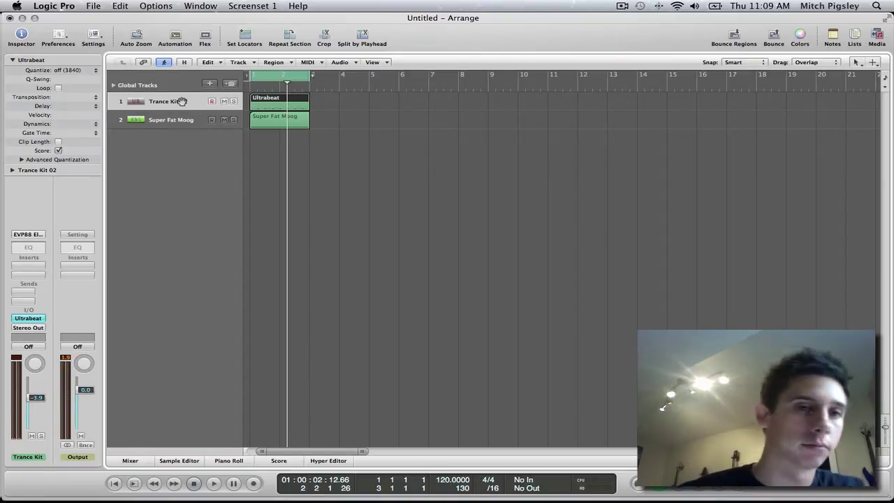
- Send the Trance Kit 02 channel to Bus 1 and raise the send to about +6 dB
double_click(181, 101)
click(224, 278)
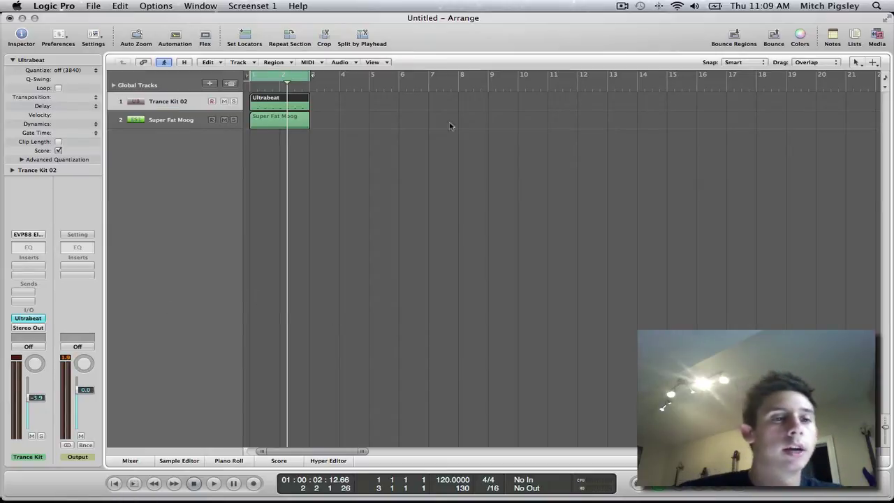
click(19, 299)
mouse_move(29, 304)
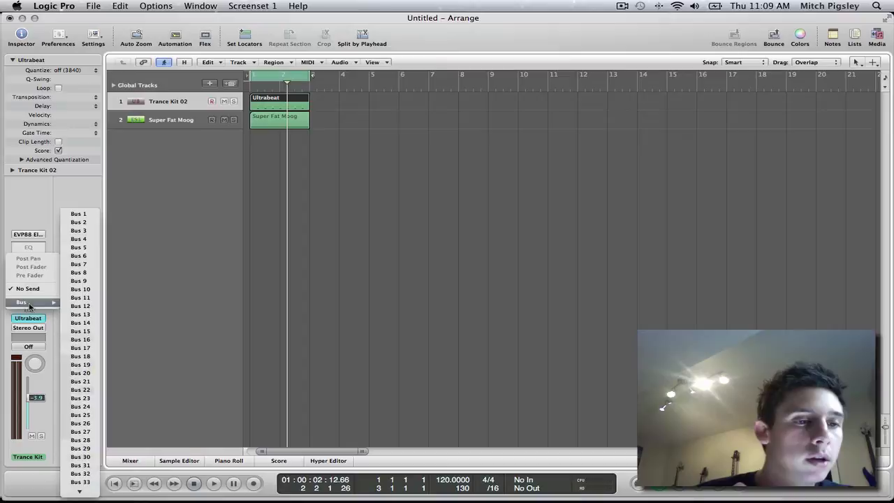
click(78, 213)
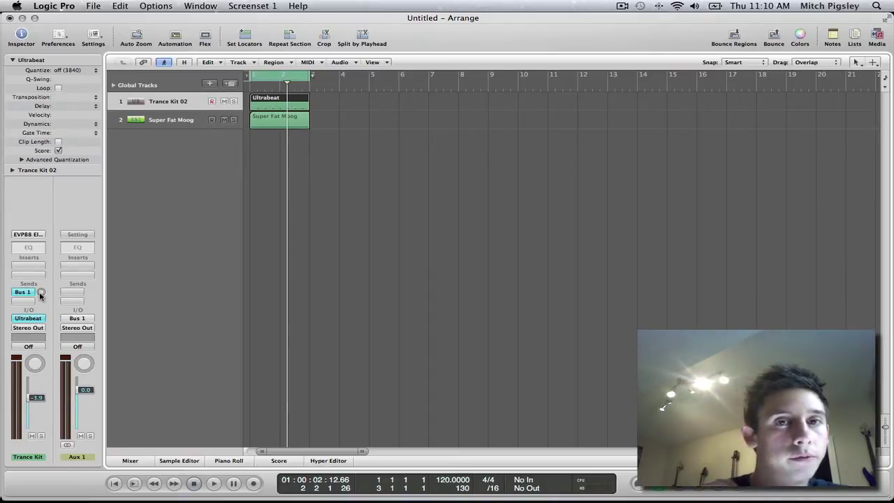
drag(41, 294, 40, 236)
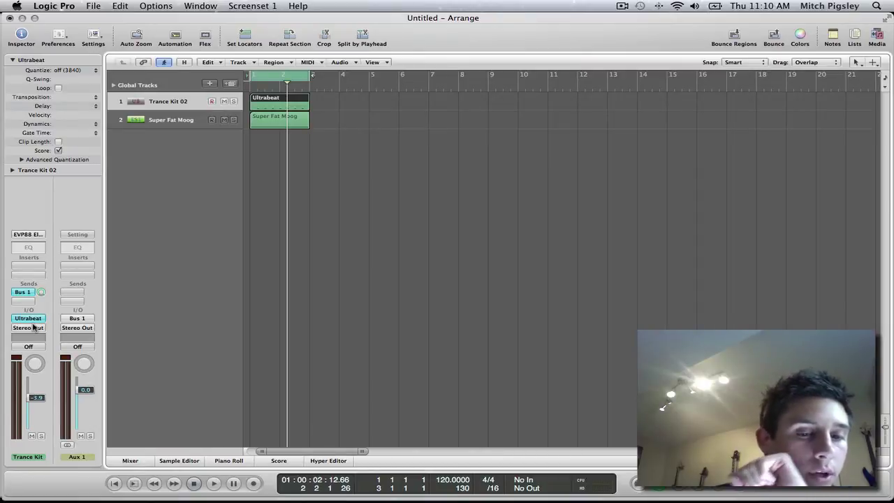
- Inspect the new Aux 1 channel in the Mixer, then select the Super Fat Moog track
click(133, 460)
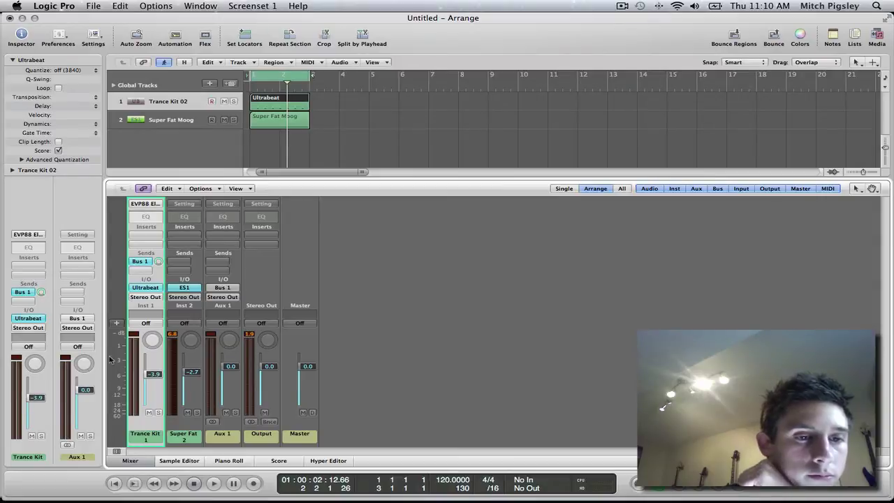
click(127, 462)
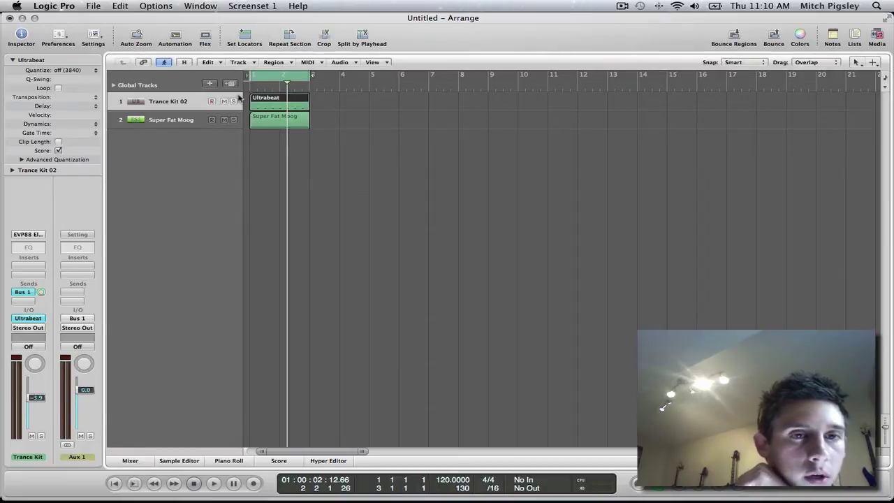
click(175, 120)
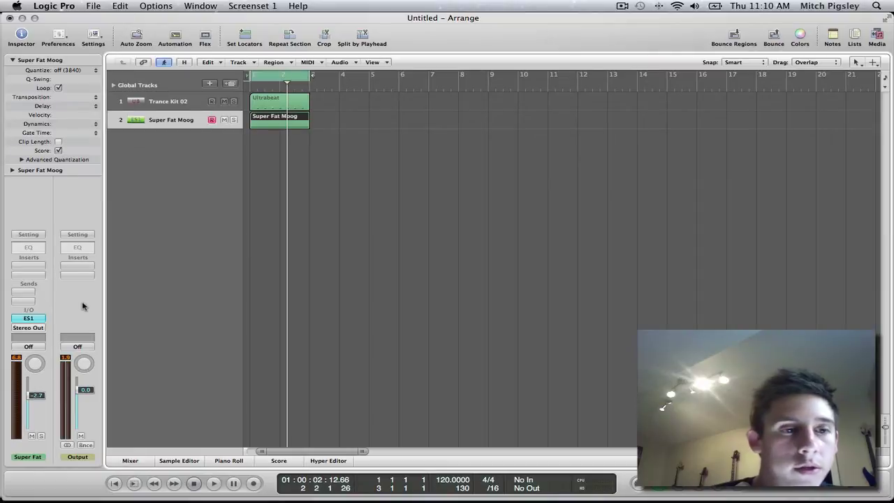
- Insert a Dynamics Compressor on the Super Fat Moog channel with its Side Chain set to Bus 1
click(28, 266)
mouse_move(43, 308)
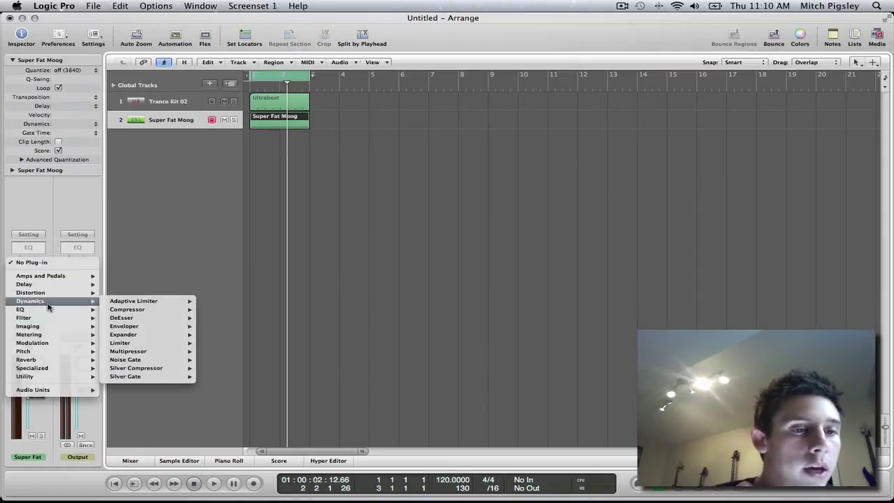
click(209, 311)
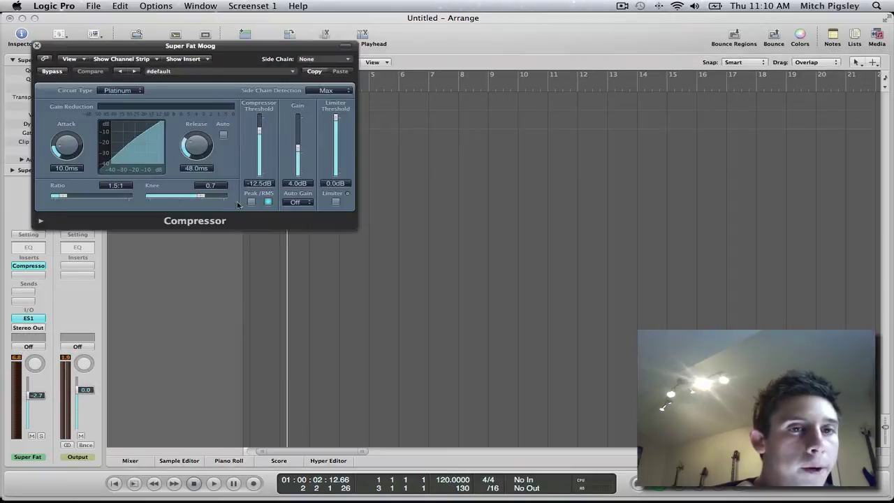
drag(221, 95, 437, 138)
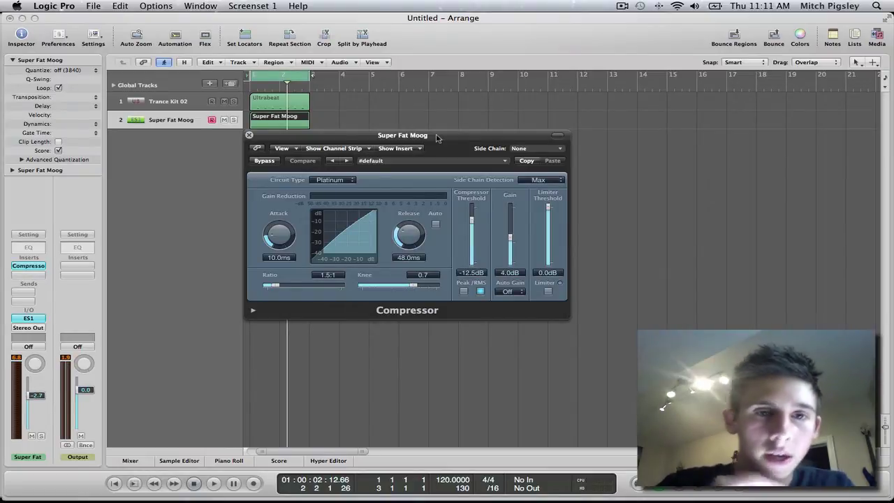
click(533, 150)
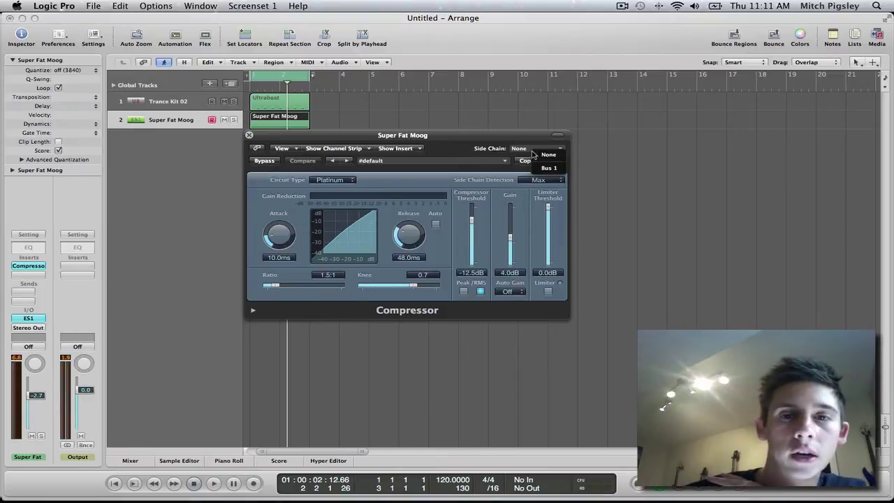
click(549, 169)
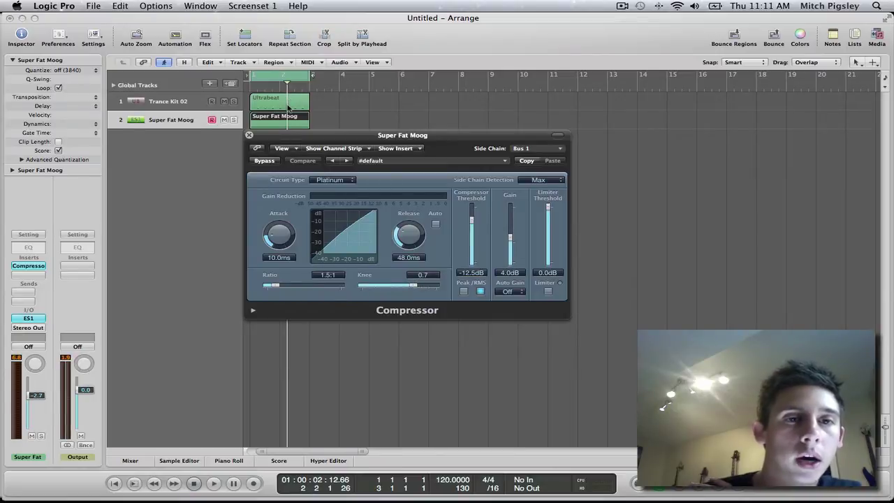
drag(342, 136, 413, 101)
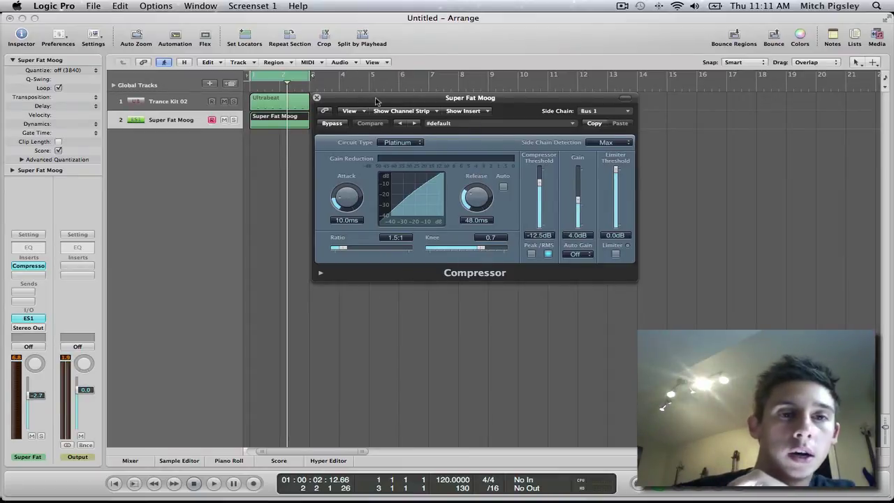
- Play the project while lowering the compressor threshold and raising the ratio to 4.4:1
drag(375, 101, 374, 101)
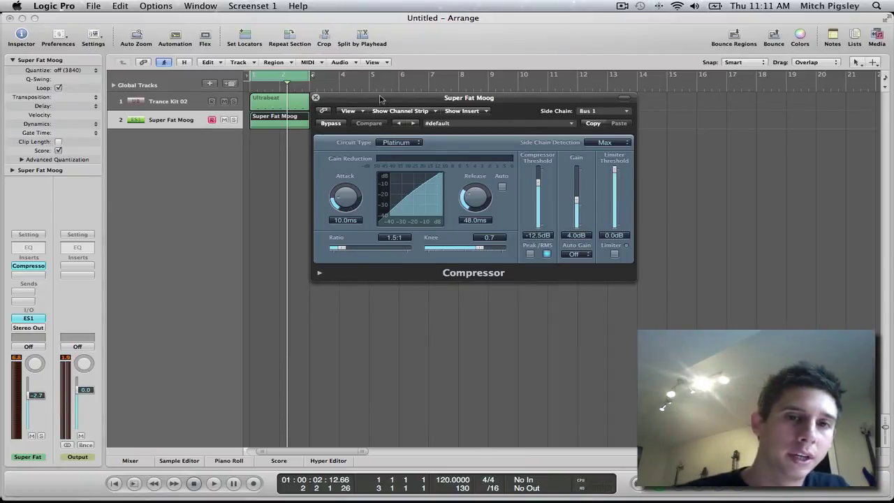
drag(380, 101, 413, 101)
key(space)
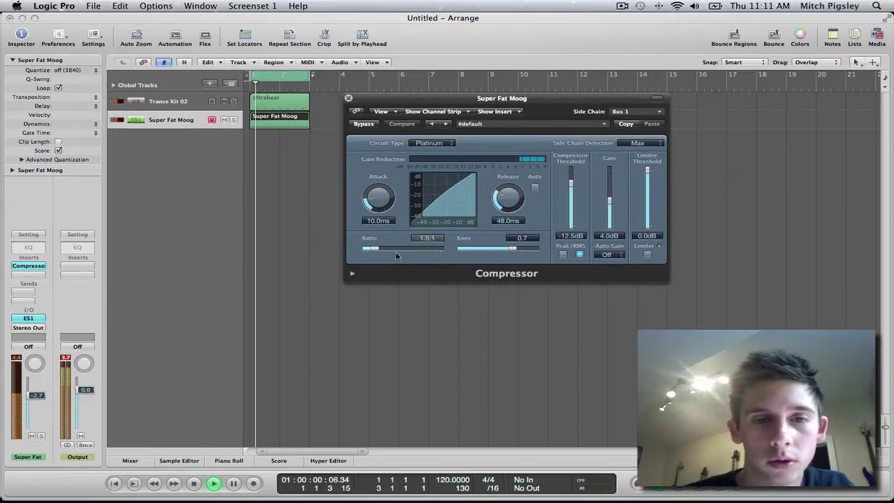
drag(570, 183, 570, 206)
drag(374, 248, 401, 251)
drag(569, 206, 571, 208)
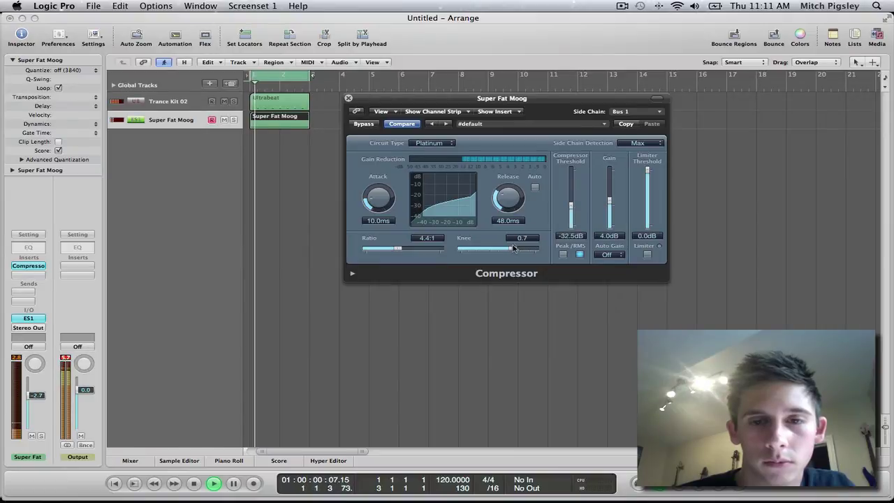
- Set knee 0.9, release 17 ms, peak detection, threshold about -28 dB, lower the limiter, then stop
mouse_move(513, 249)
mouse_down()
mouse_move(490, 252)
mouse_move(529, 249)
mouse_up()
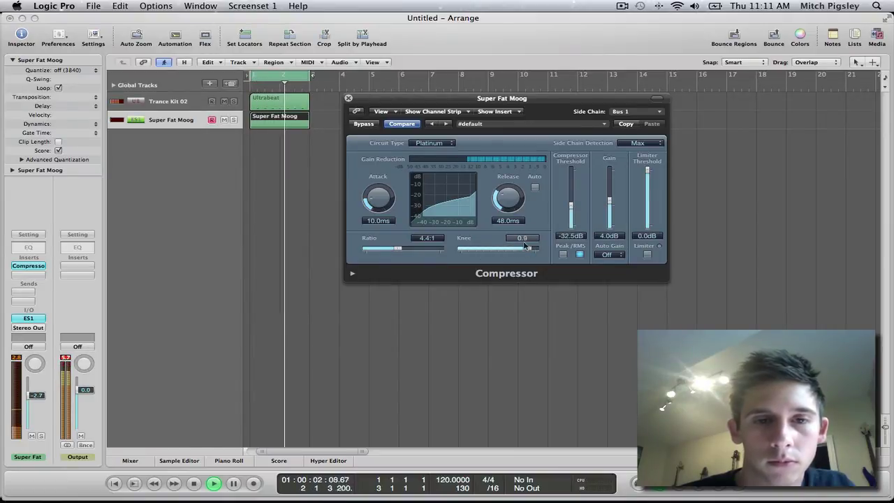
drag(377, 199, 378, 204)
drag(508, 199, 510, 215)
click(562, 254)
drag(571, 206, 571, 212)
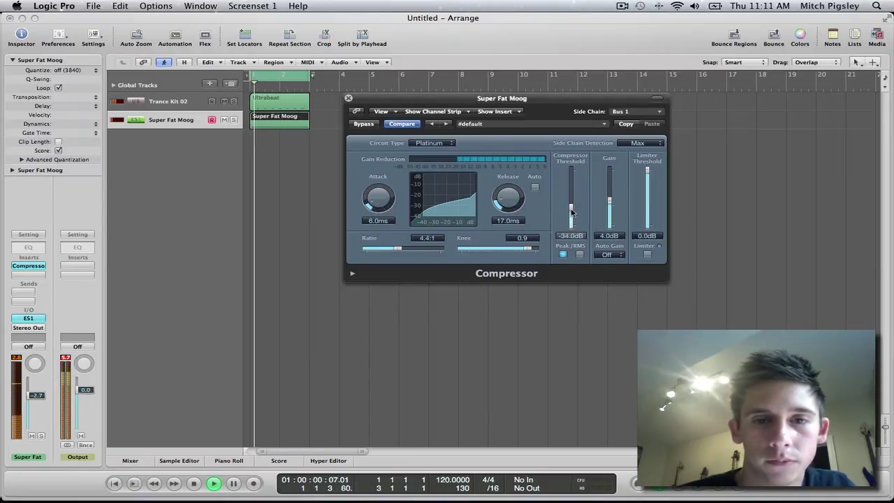
drag(571, 213, 608, 204)
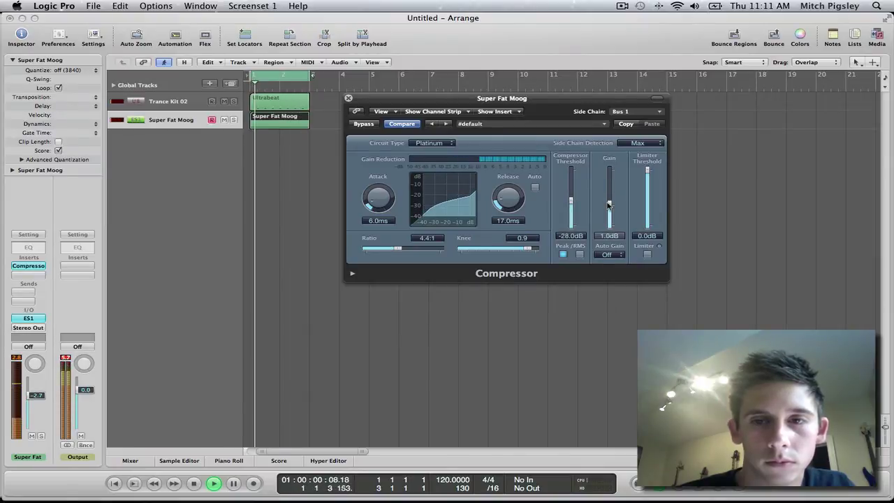
drag(647, 170, 646, 184)
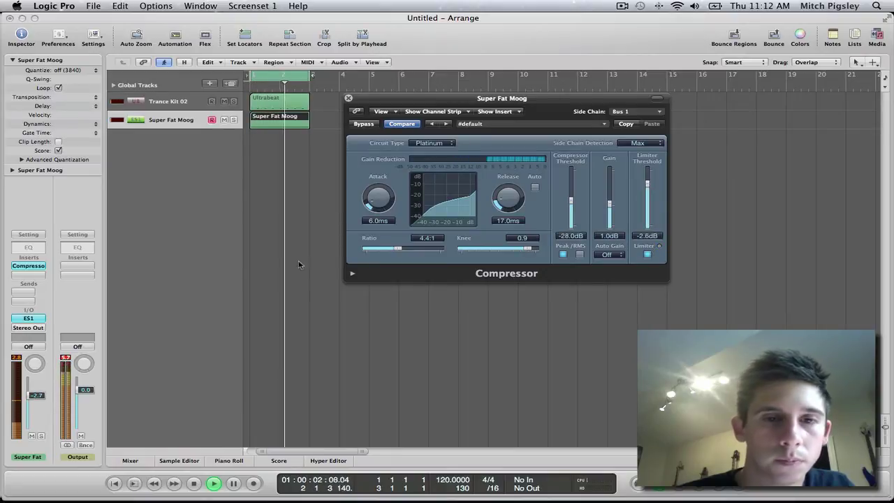
key(space)
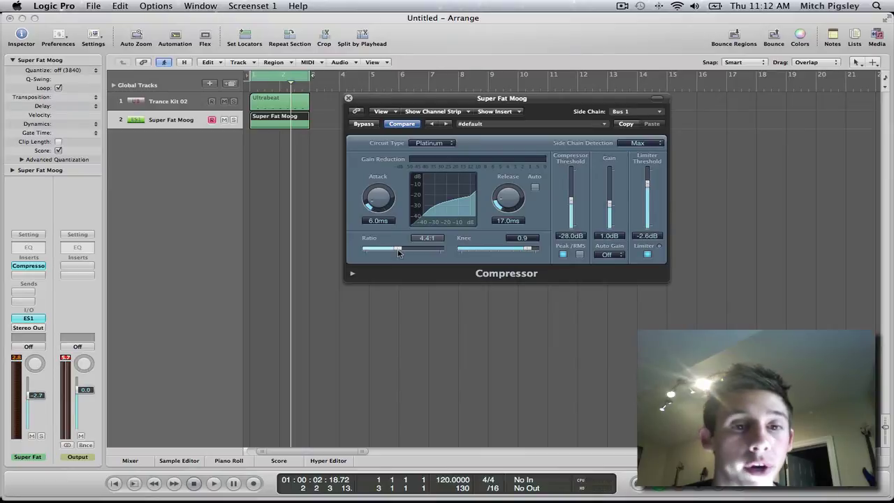
click(440, 143)
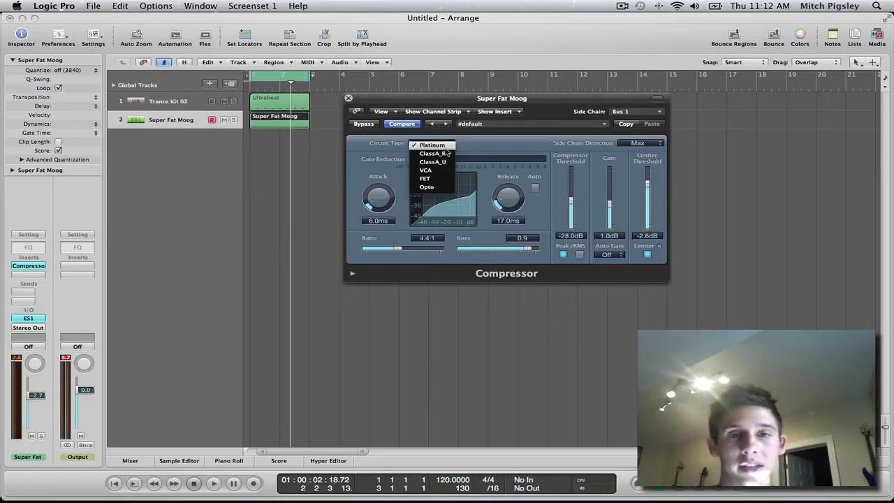
click(485, 152)
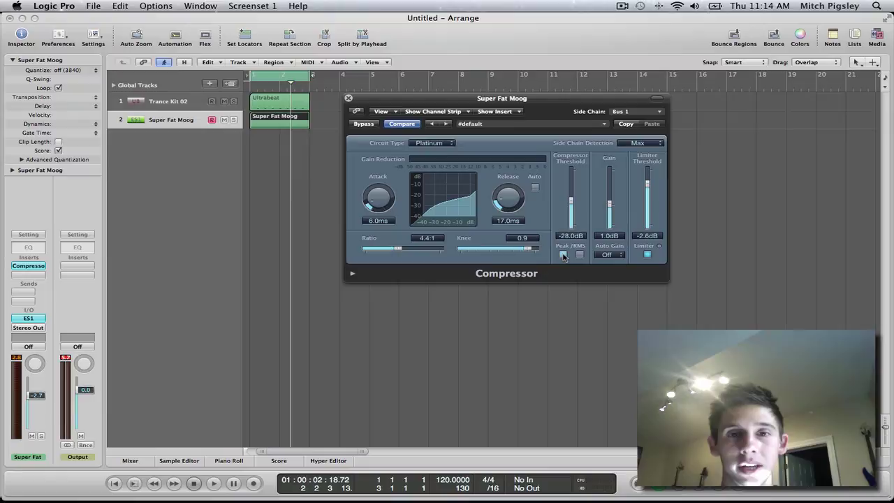
click(564, 254)
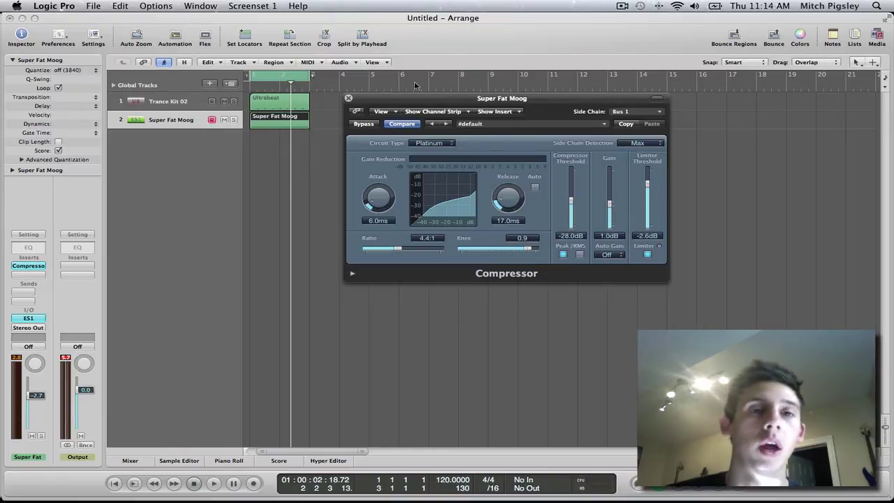
- Close the compressor, raise the Tempo track from 120 to 135 BPM, and play it back
click(349, 99)
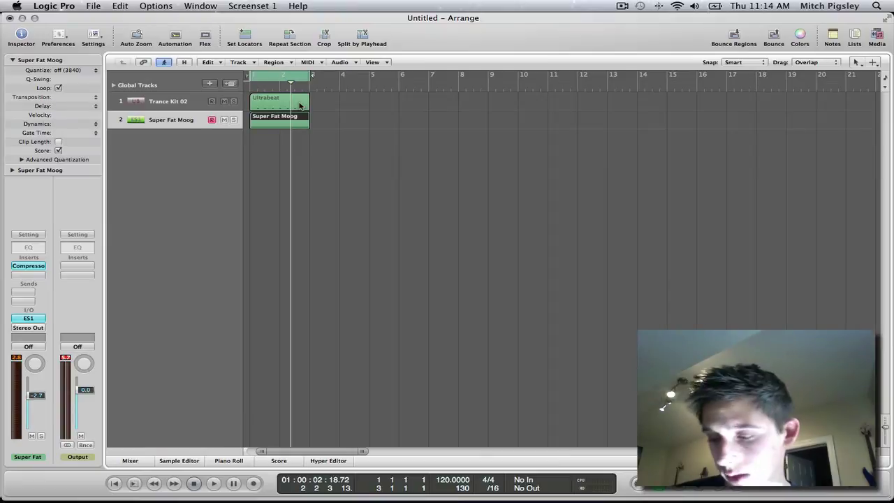
click(114, 84)
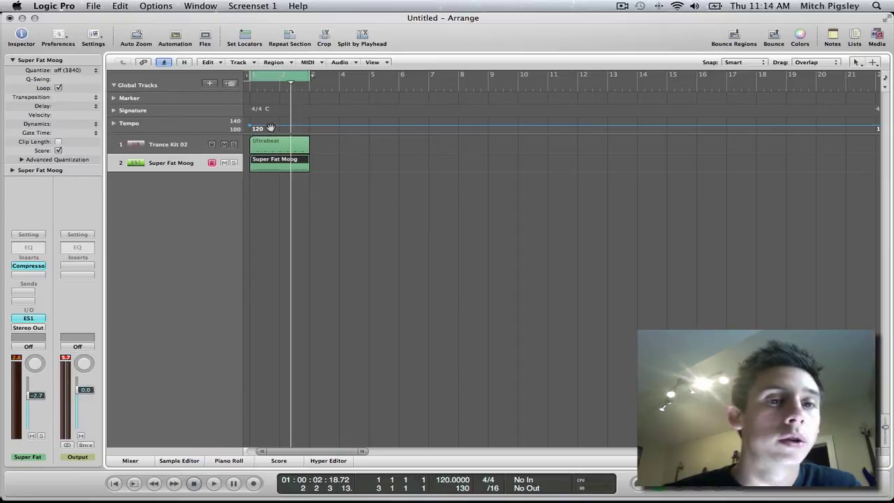
drag(270, 128, 275, 121)
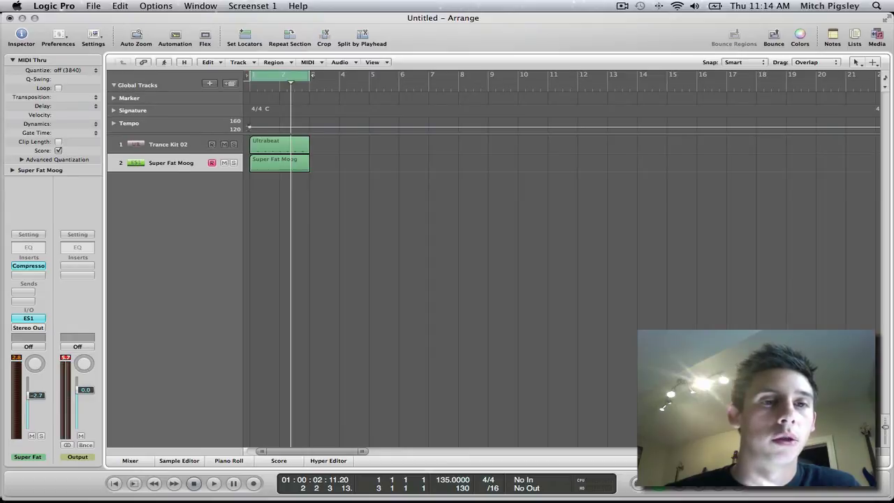
drag(253, 123, 257, 126)
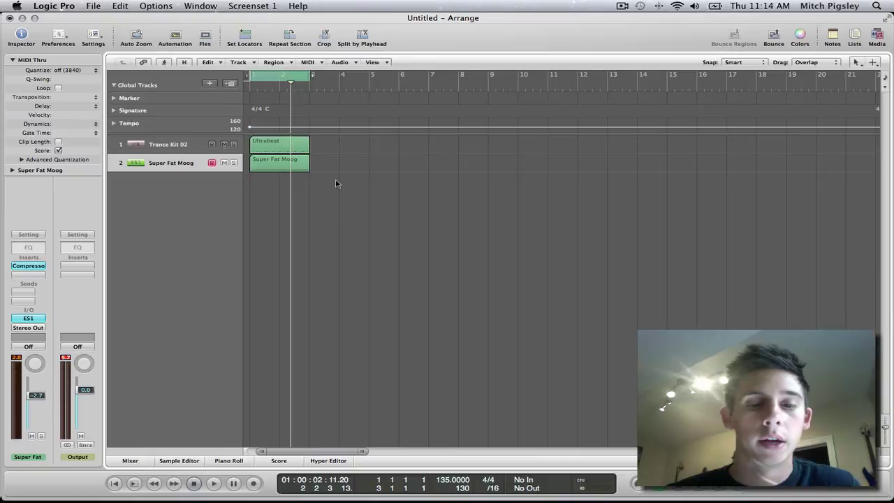
key(space)
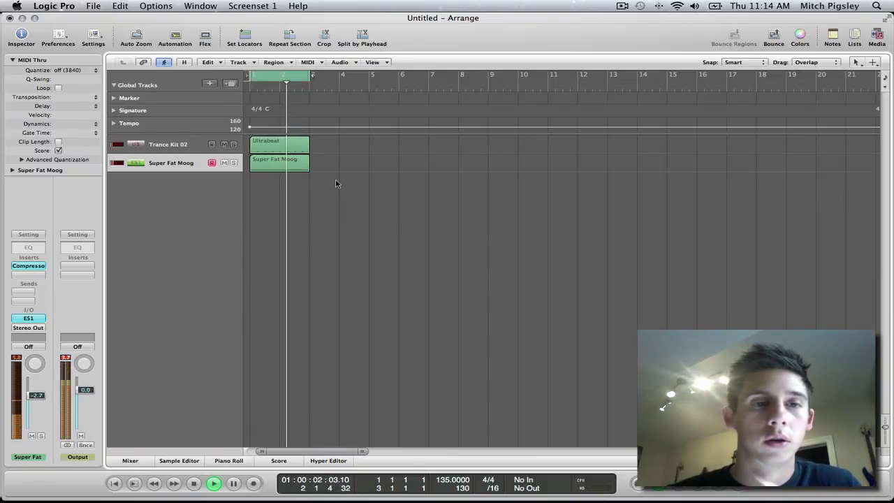
- Split the Super Fat Moog region's long C2 note into three pieces with the Scissors tool
key(space)
click(284, 169)
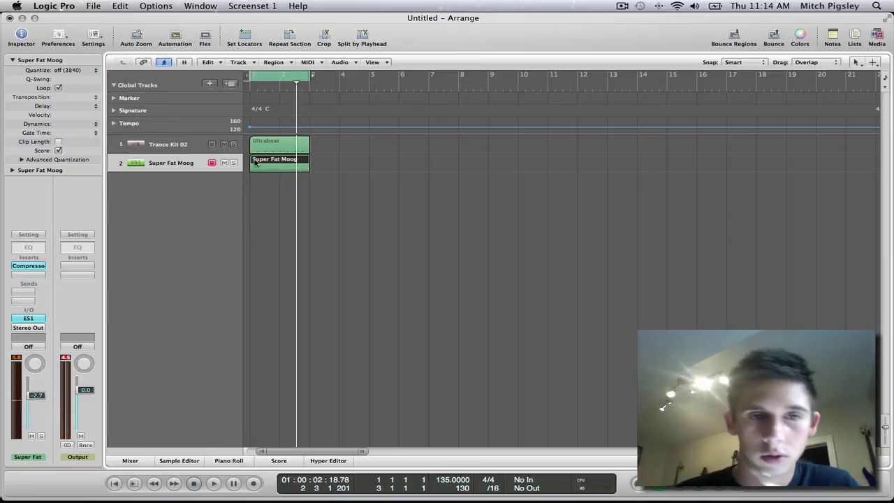
key(p)
key(t)
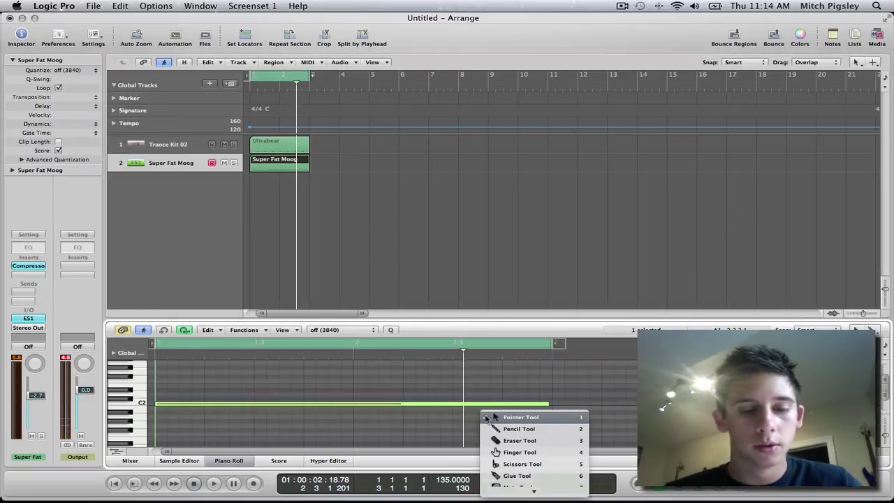
key(c)
click(466, 404)
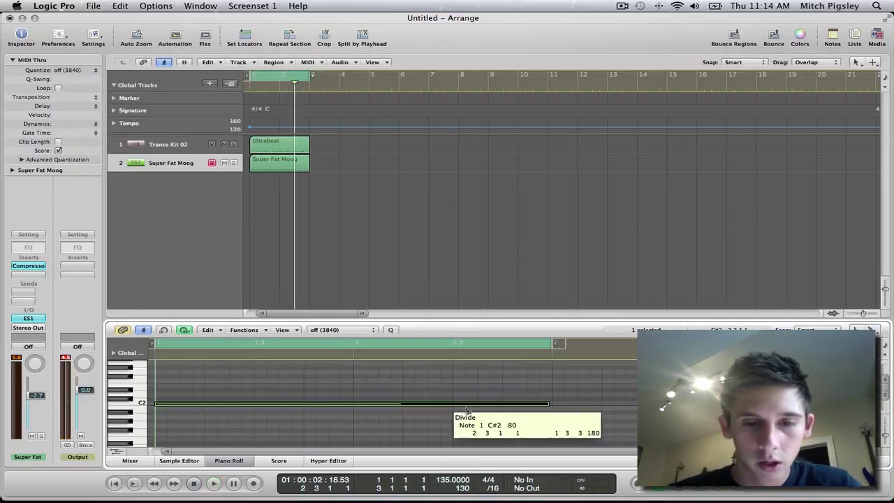
click(504, 405)
- Raise the last two note pieces to C3 and just below it at B2
scroll(489, 410, up, 3)
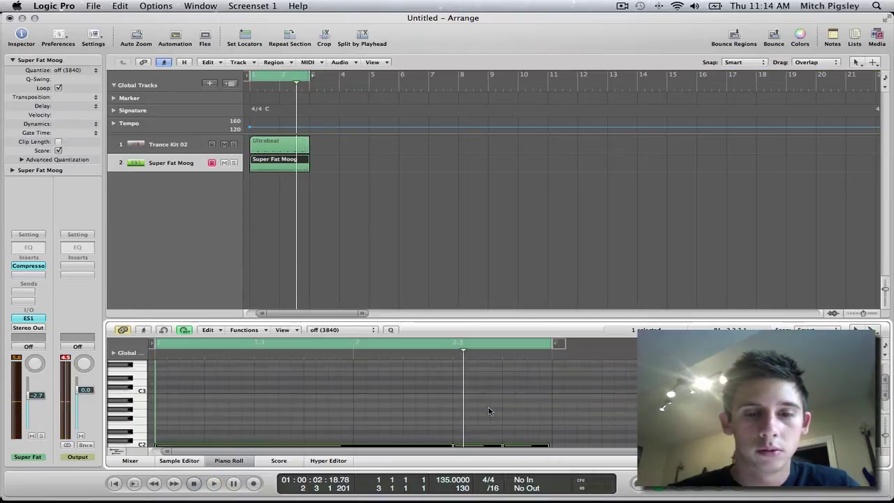
drag(489, 445, 461, 411)
scroll(471, 415, down, 4)
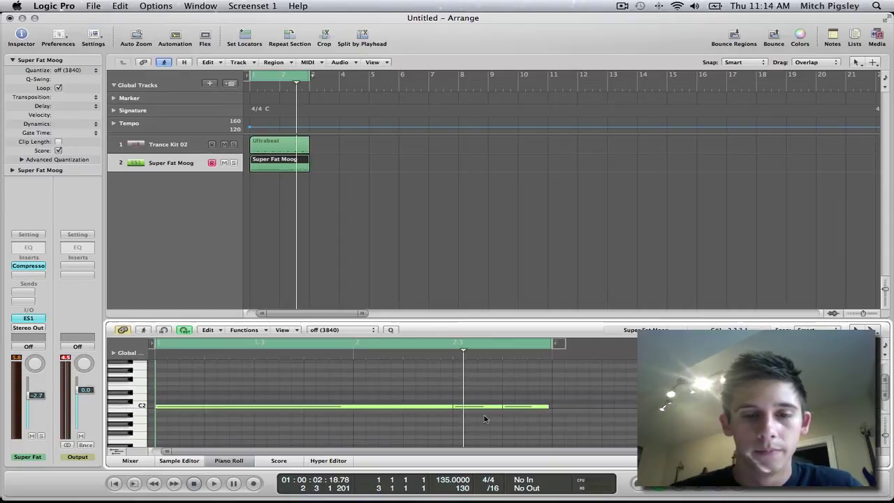
drag(483, 408, 482, 385)
scroll(482, 385, down, 2)
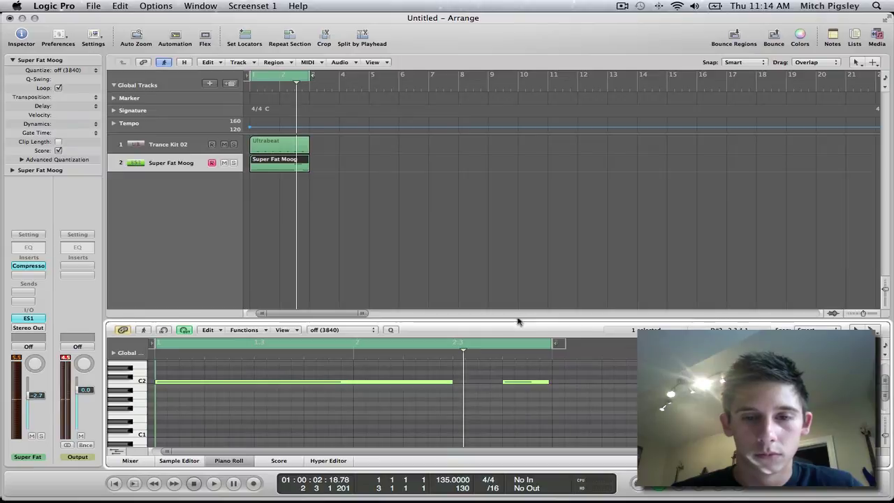
drag(519, 321, 513, 129)
scroll(547, 332, up, 4)
scroll(546, 332, up, 2)
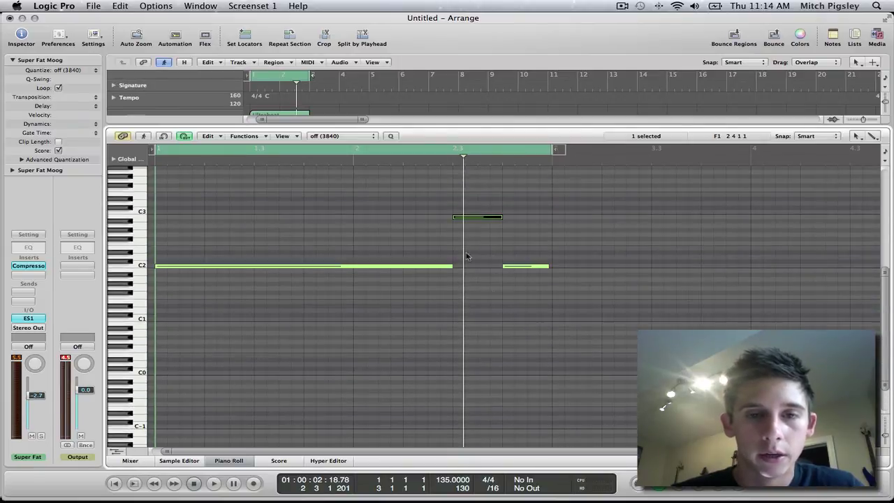
drag(489, 216, 489, 214)
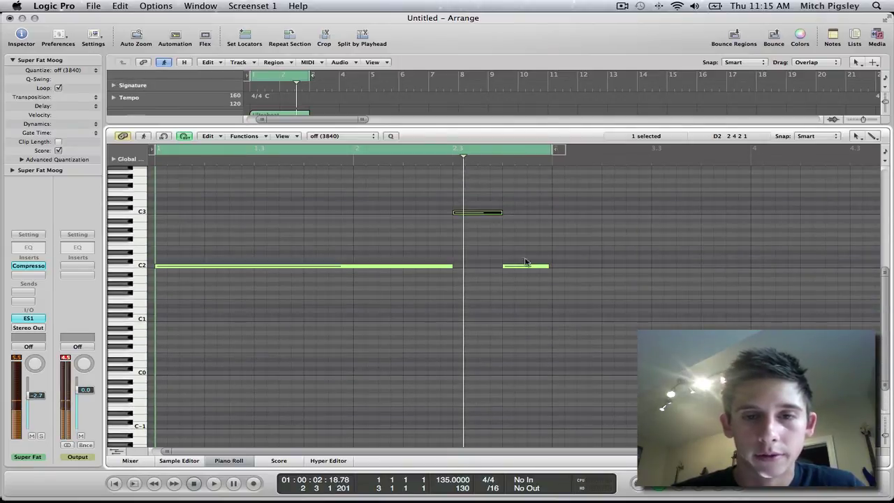
drag(529, 266, 527, 217)
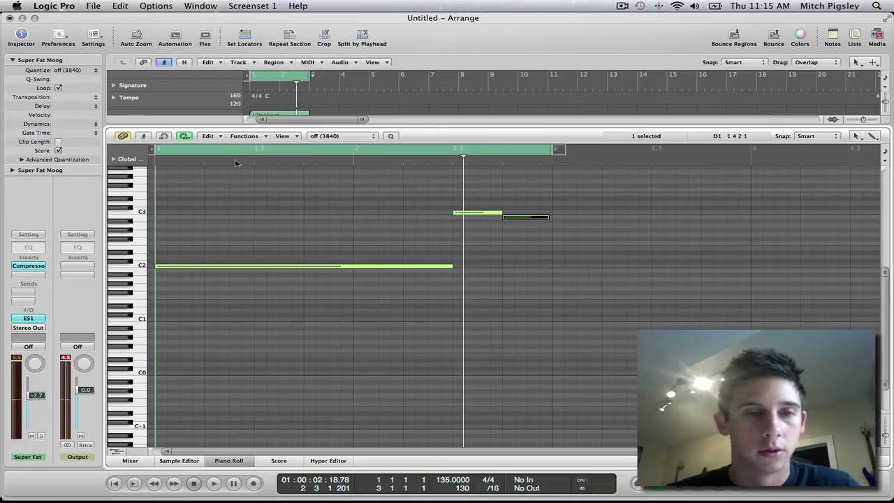
- Play the edited notes back from the start of the region
key(Return)
key(space)
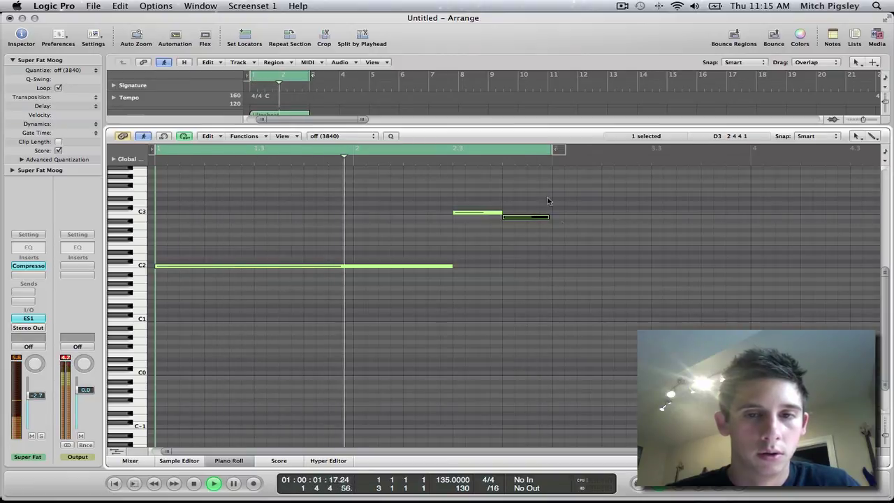
key(space)
- Close the Piano Roll and hide the global tempo and signature tracks
click(228, 460)
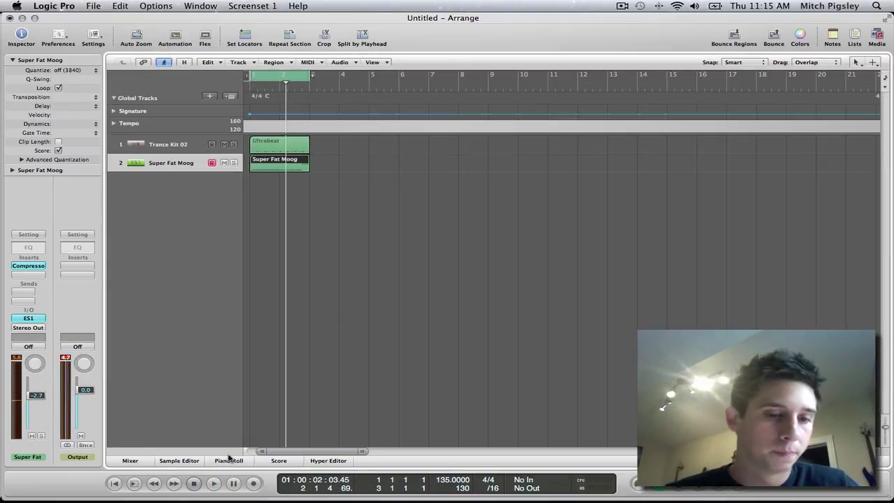
click(113, 98)
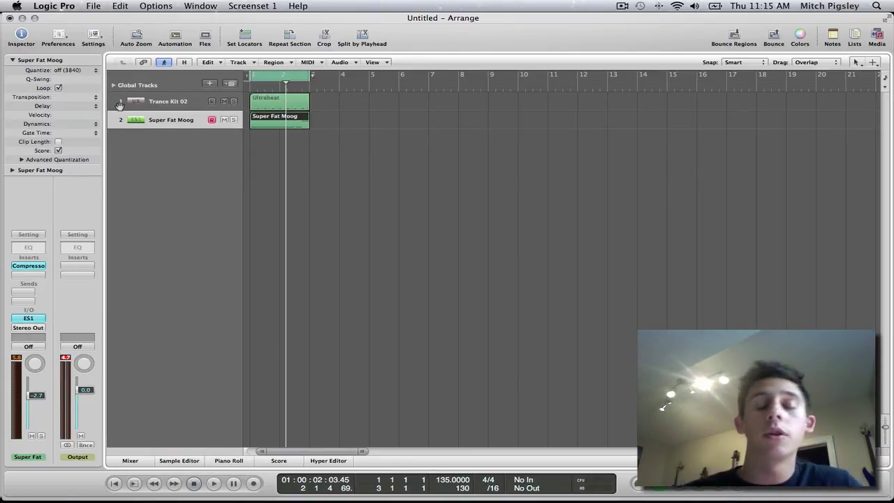